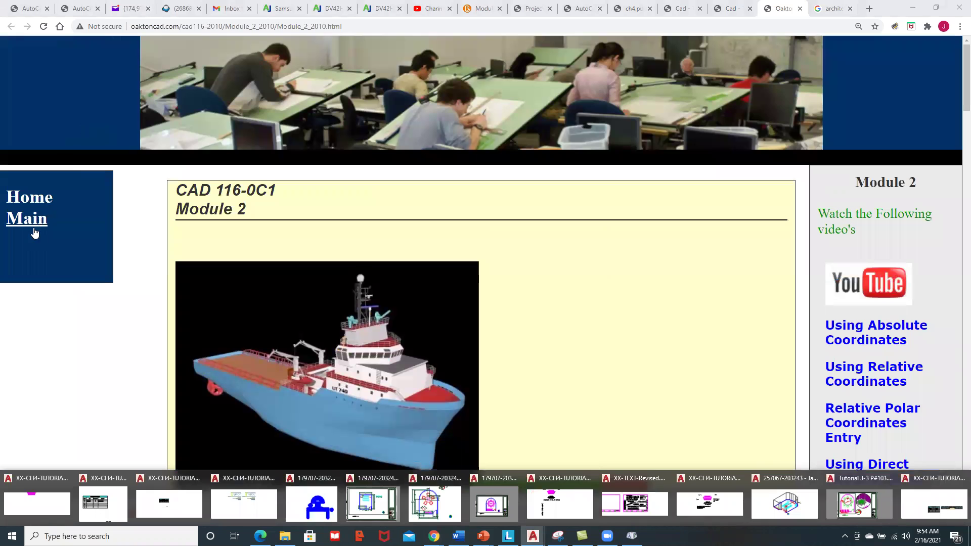
Open the CAD-116 Module 2 page from the course main page and download the Design Center Content file.
click(41, 217)
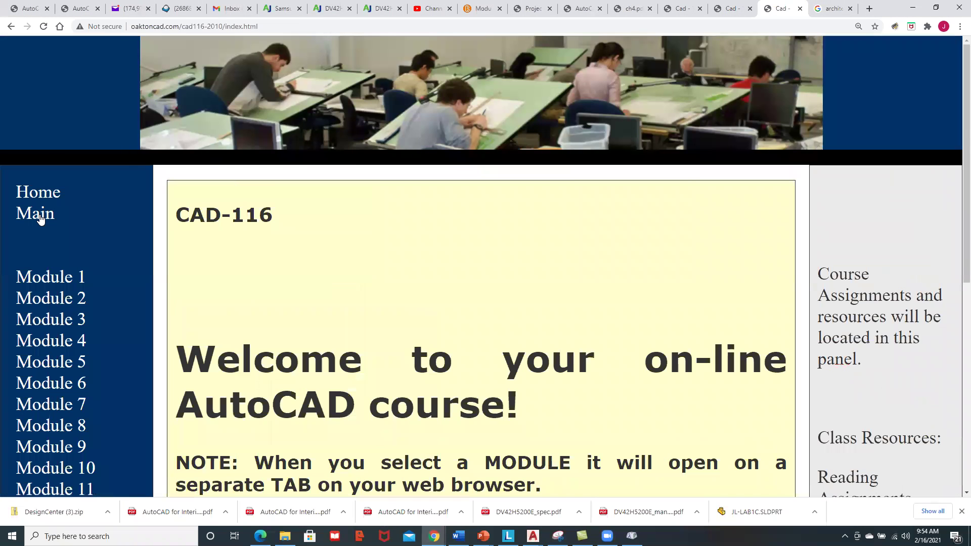
click(49, 303)
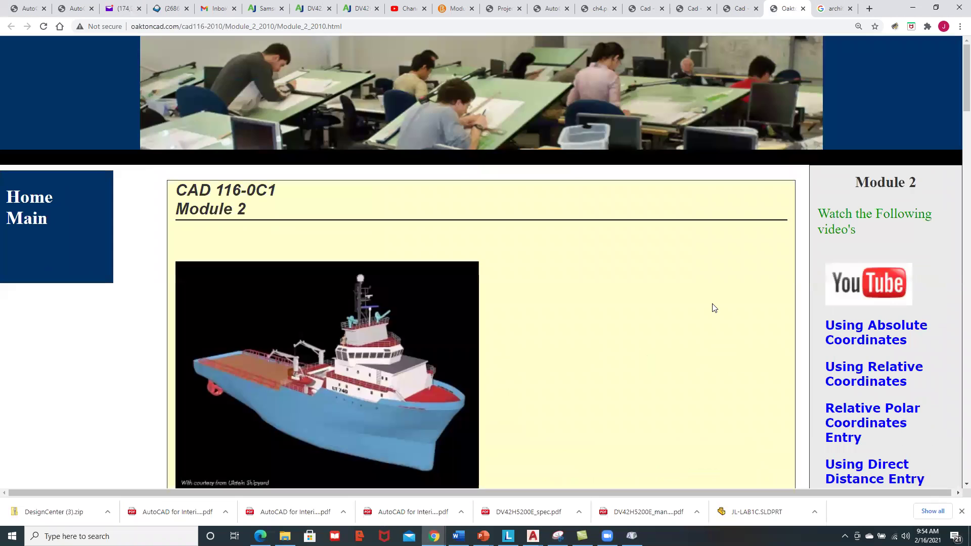
scroll(844, 340, down, 12)
scroll(849, 349, down, 15)
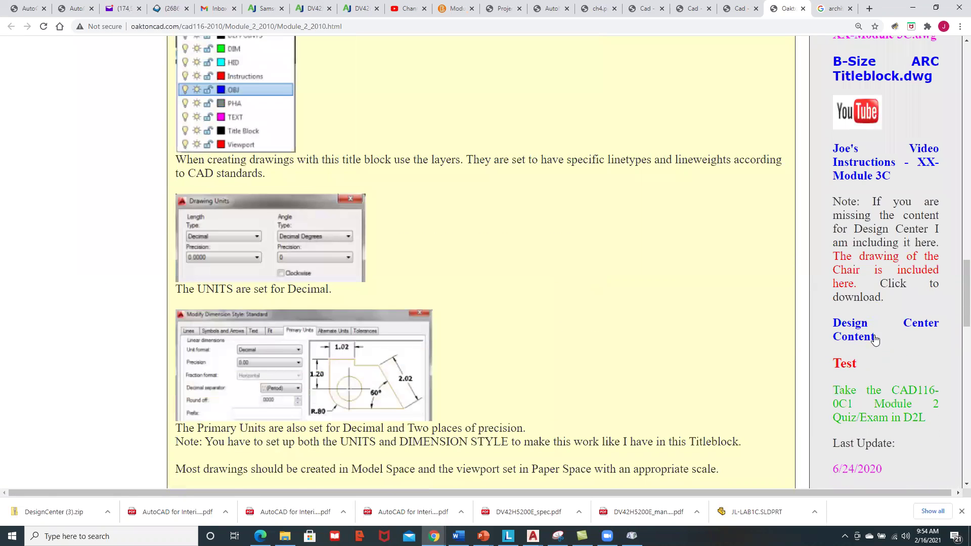
click(861, 331)
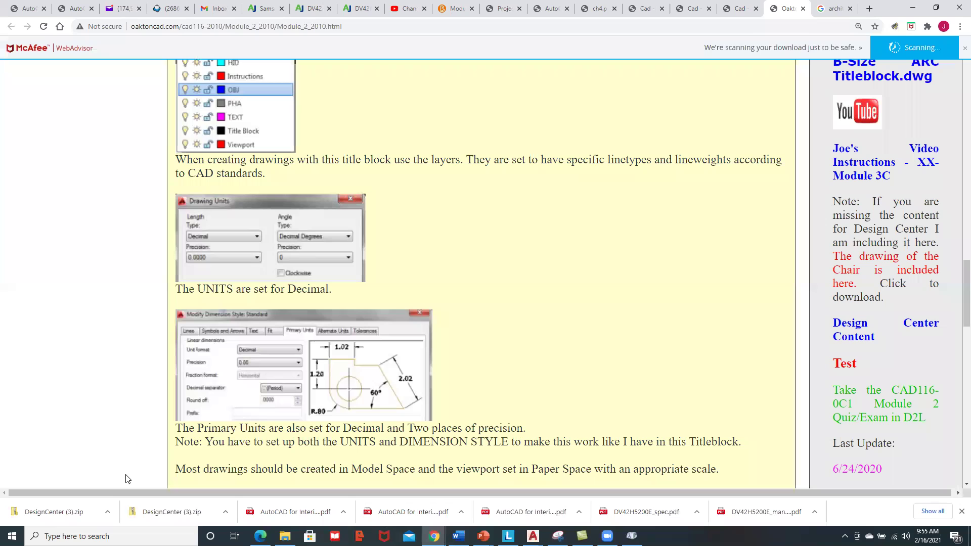
Switch to the isometric conference room drawing in AutoCAD and open DesignCenter there.
click(532, 536)
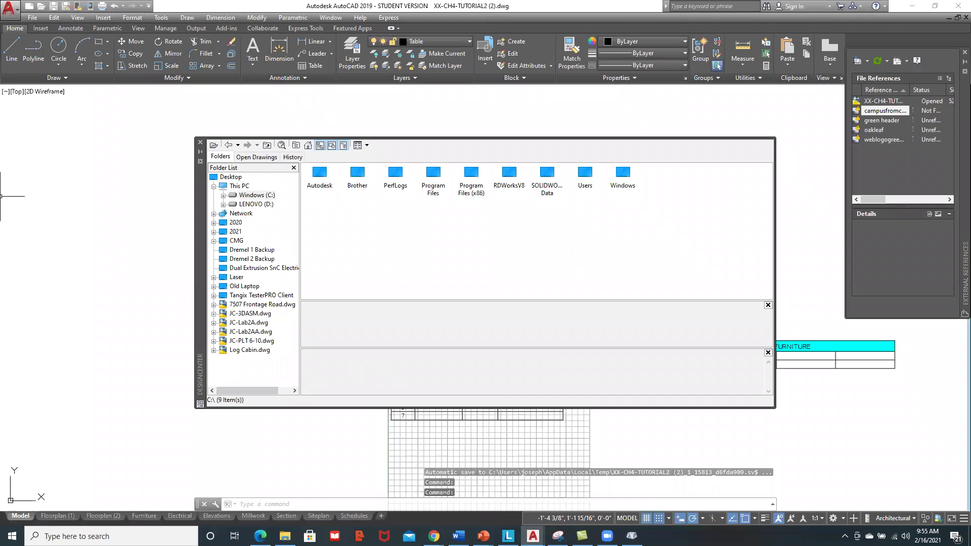
click(201, 144)
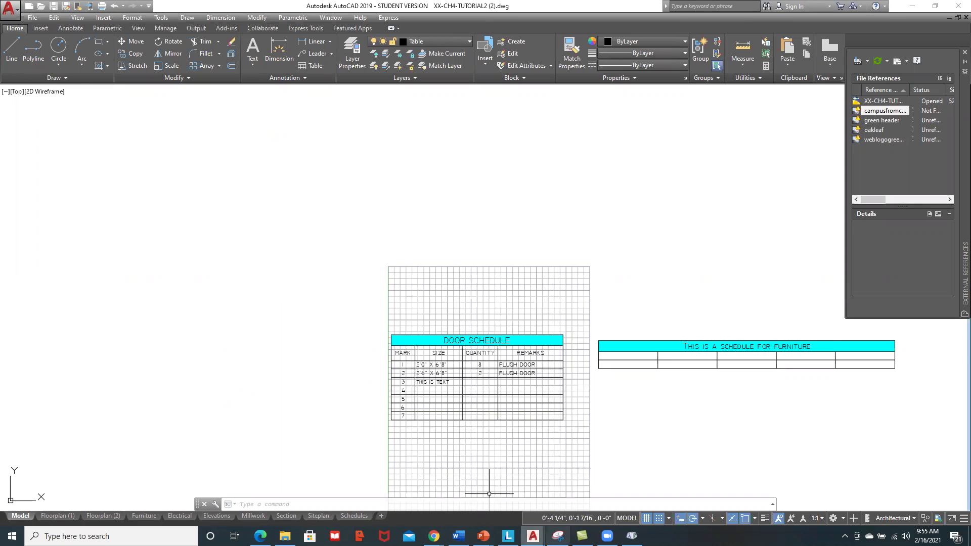
mouse_move(533, 536)
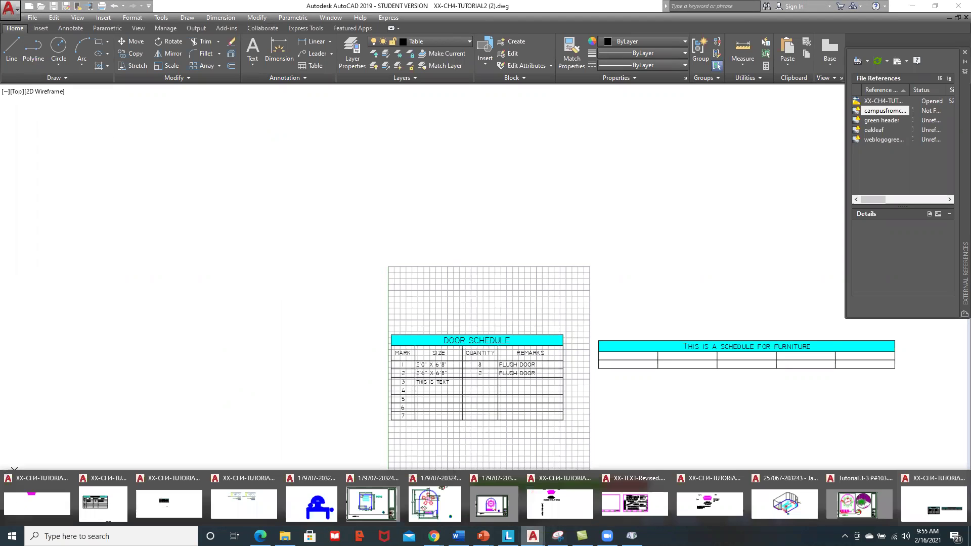
click(775, 501)
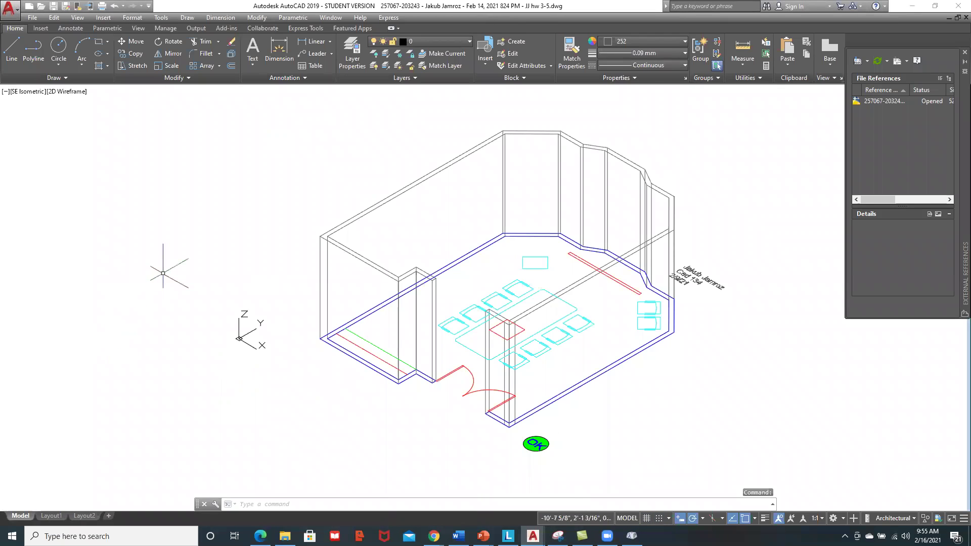
text(dc)
key(Return)
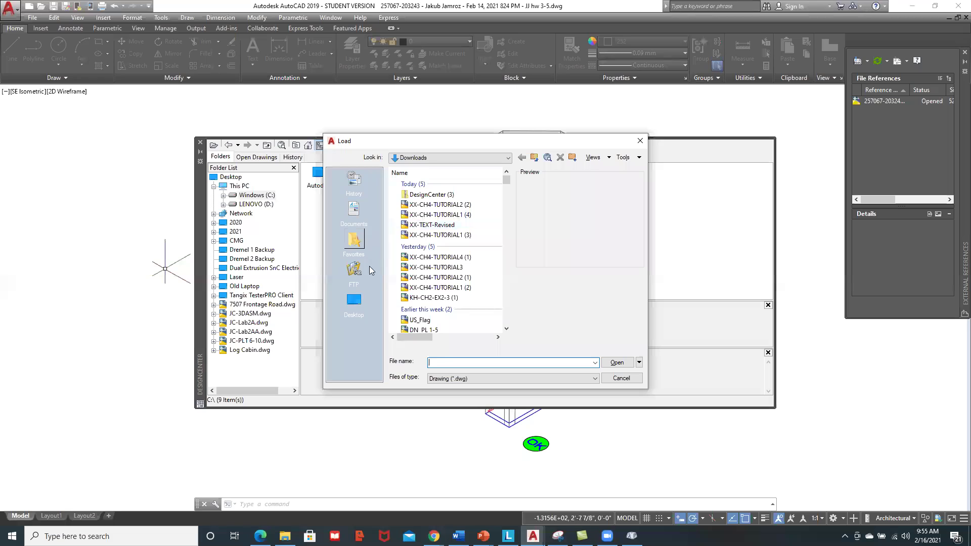
Browse the Load dialog to the DesignCenter folder inside Desktop, 2020, DesignCenter (1).
click(355, 302)
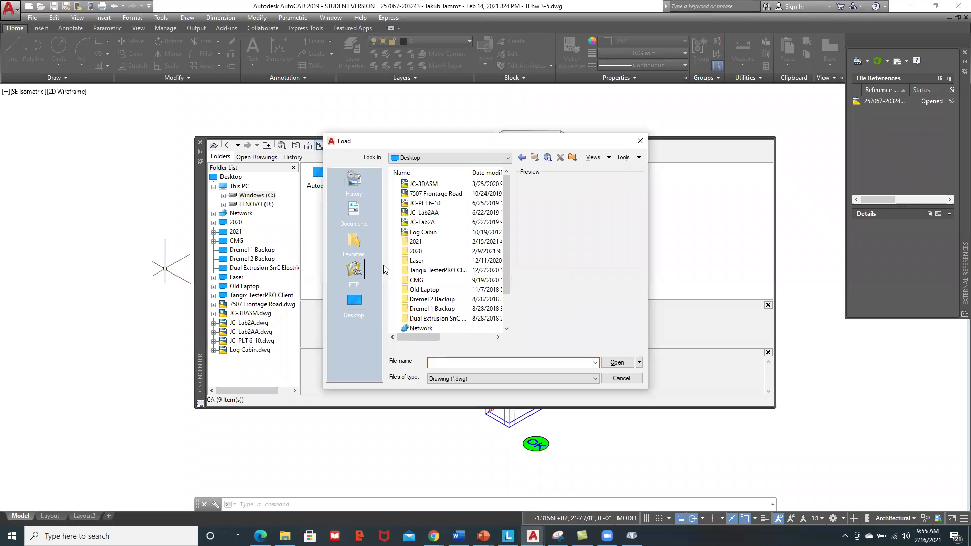
double_click(422, 242)
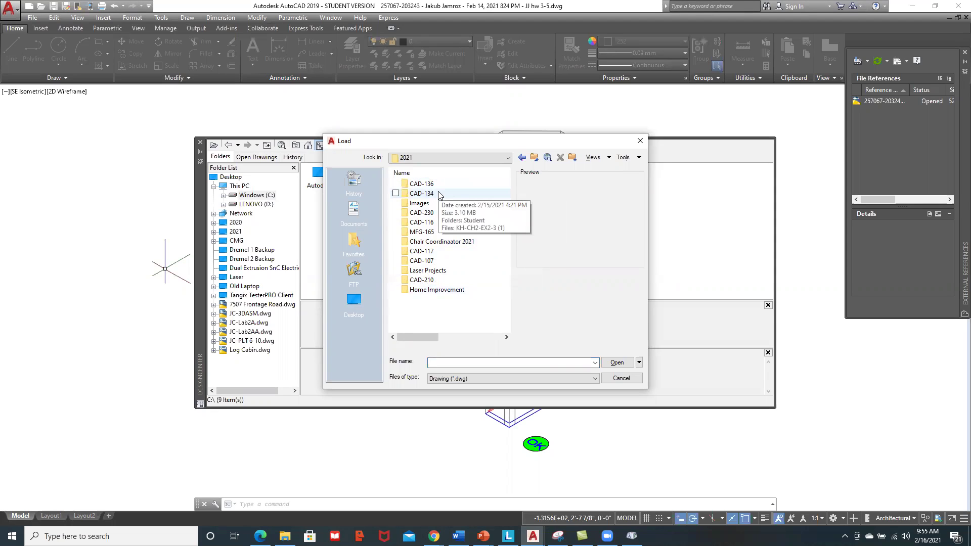
click(534, 157)
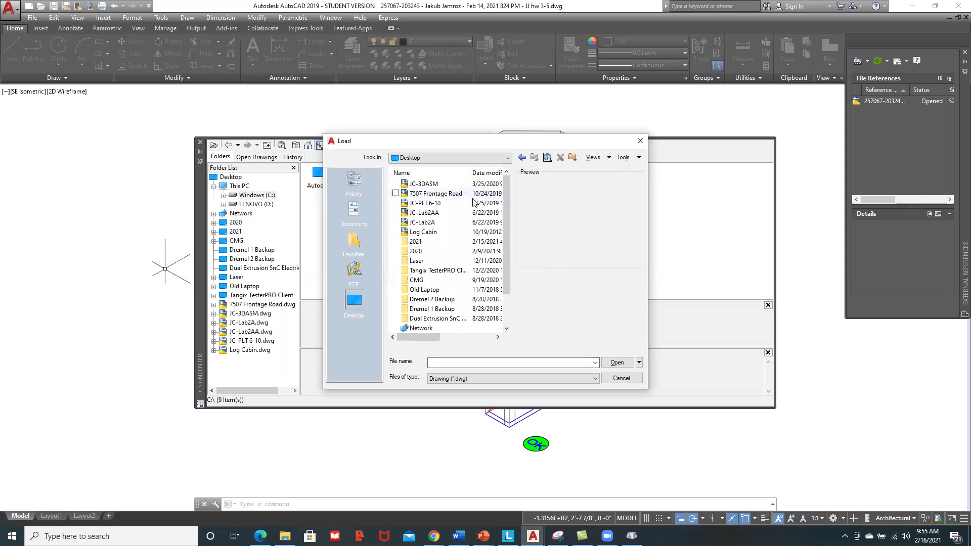
double_click(439, 252)
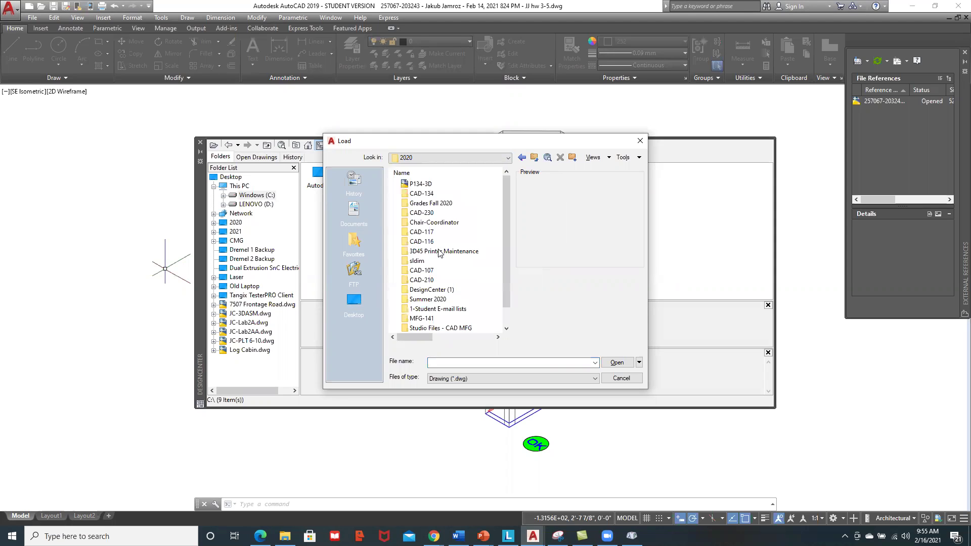
double_click(423, 290)
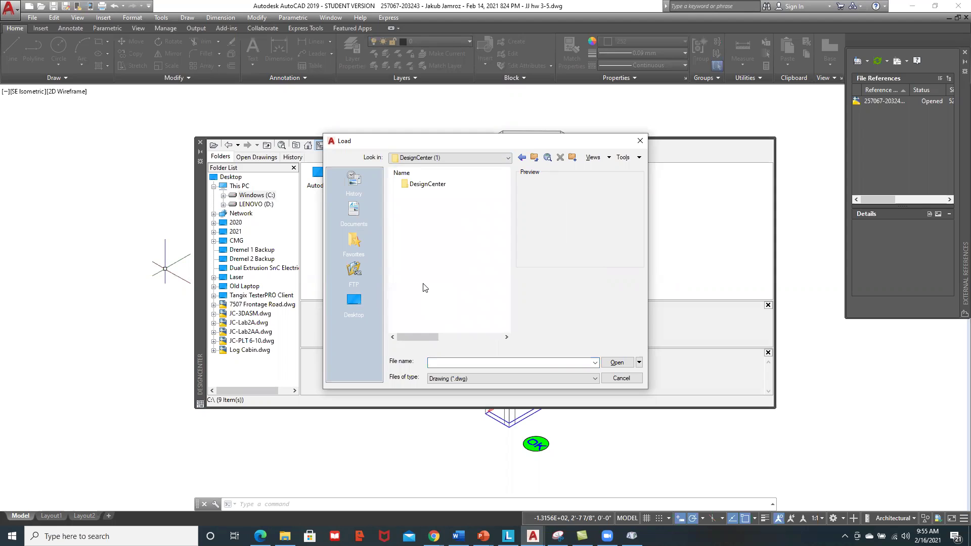
double_click(423, 184)
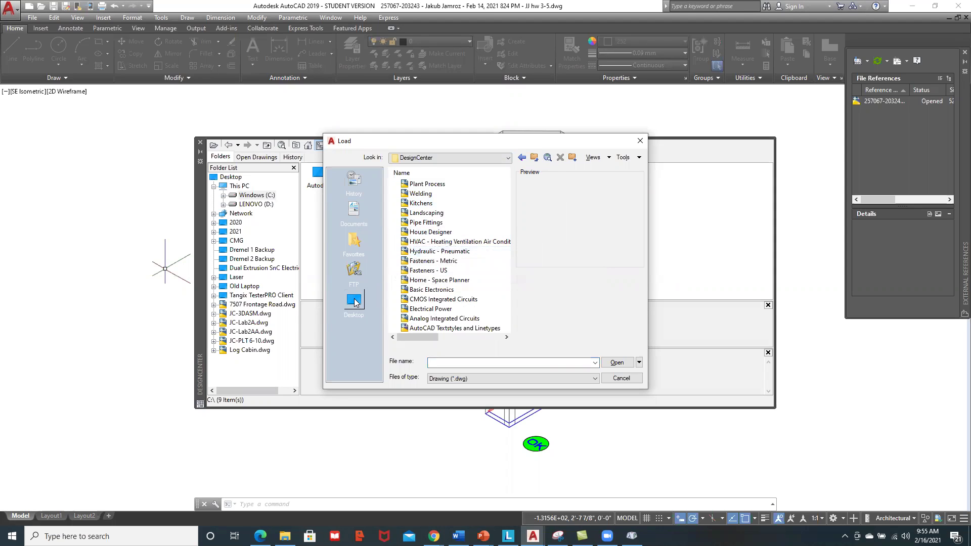
Preview the House Designer drawing, load Home - Space Planner into DesignCenter and display its blocks.
click(419, 281)
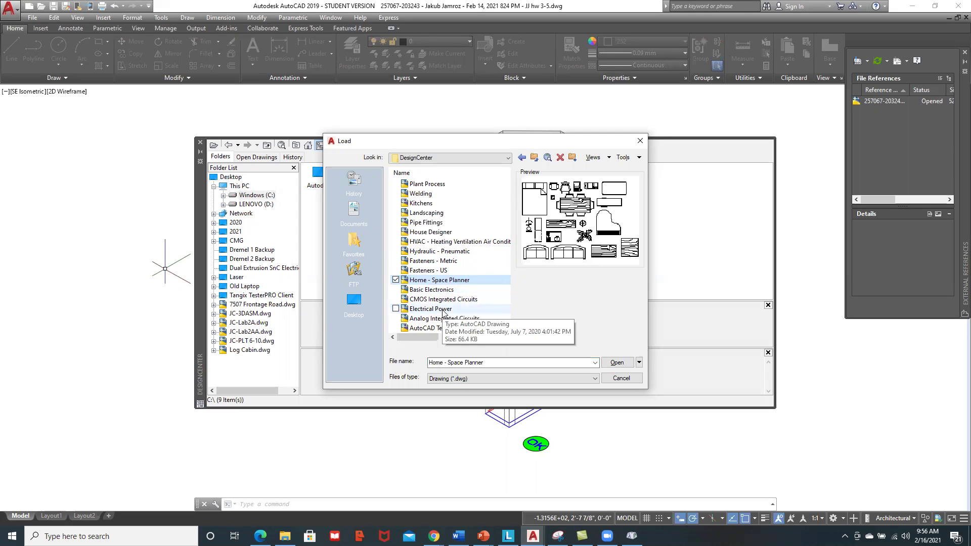
click(439, 234)
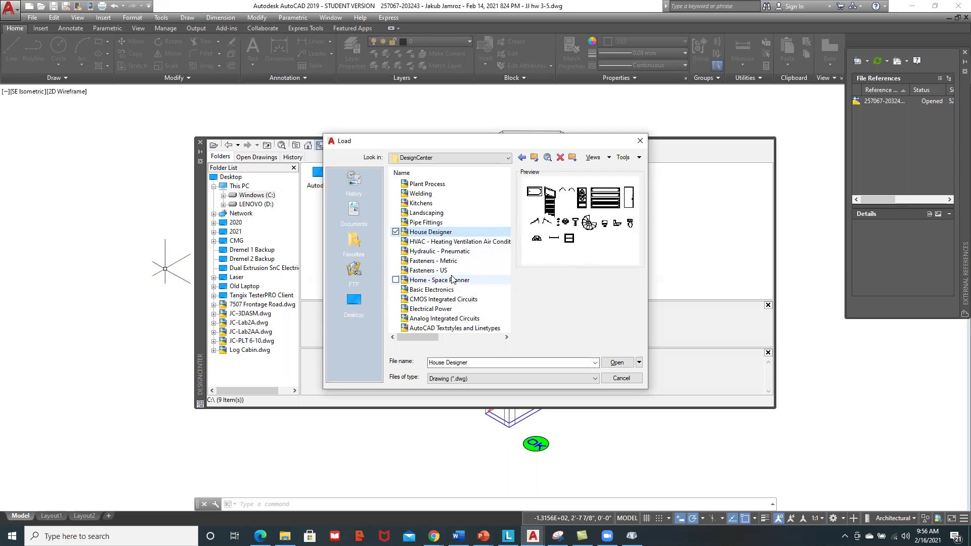
click(427, 282)
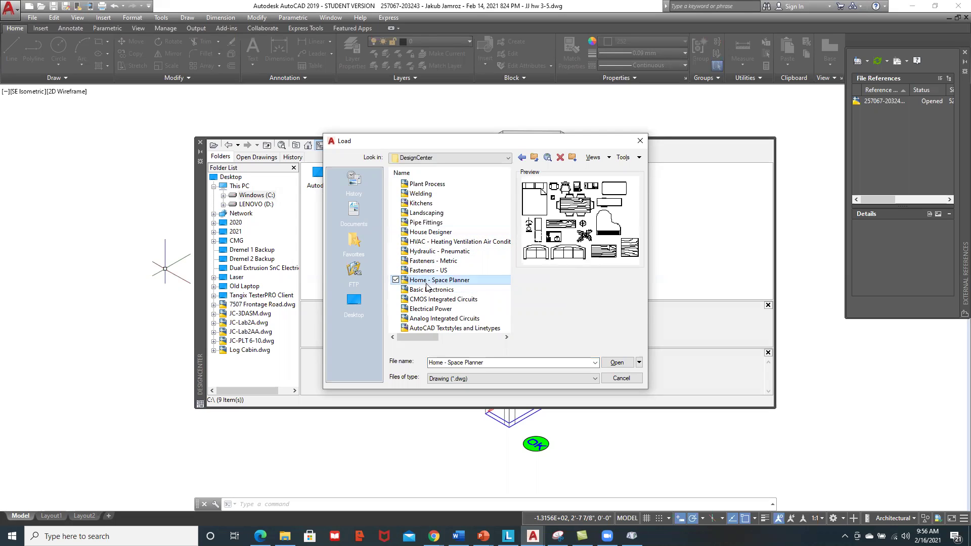
click(616, 363)
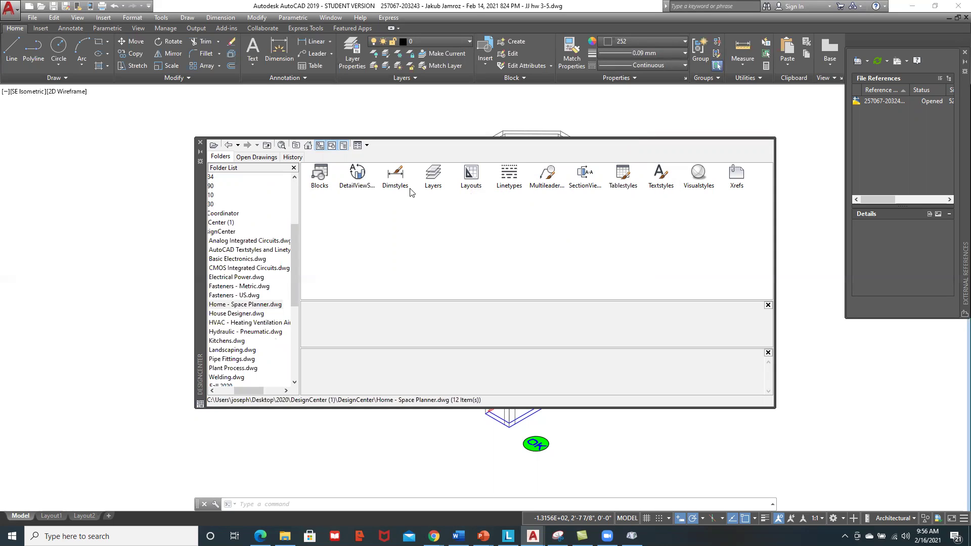
double_click(319, 183)
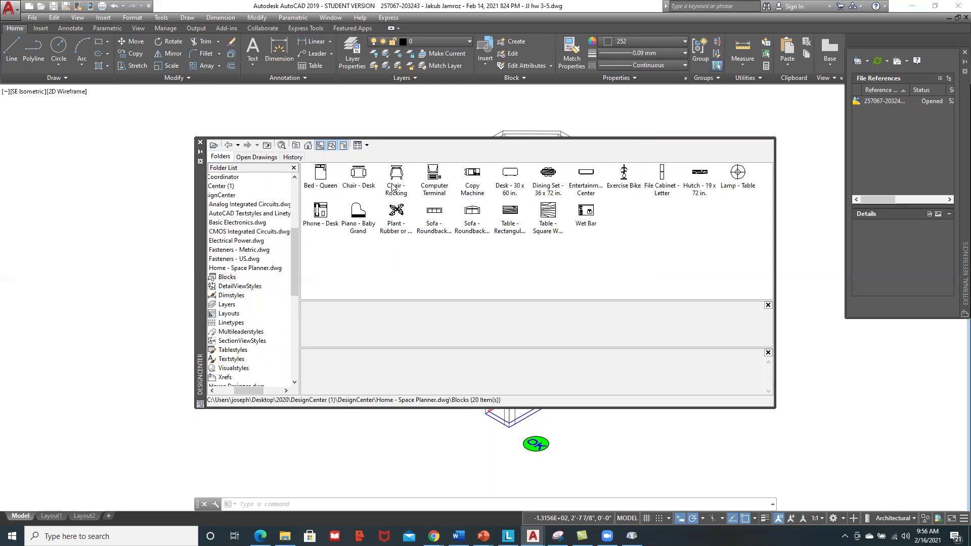
Move DesignCenter off the empty drawing area and insert the Chair - Desk, Computer Terminal and Wet Bar blocks outside the room.
mouse_move(200, 245)
mouse_down()
mouse_move(244, 365)
mouse_move(326, 445)
mouse_move(334, 429)
mouse_up()
drag(206, 292, 214, 352)
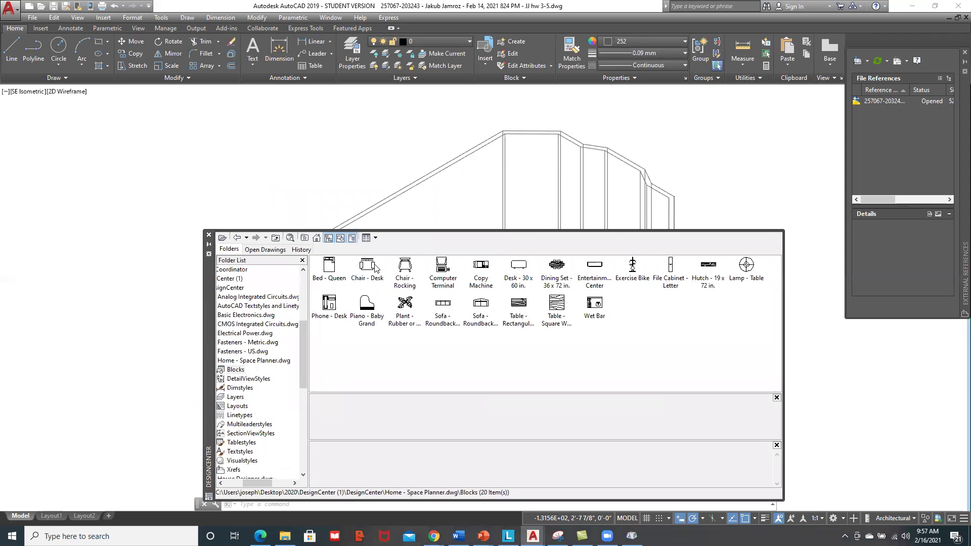
drag(366, 267, 278, 181)
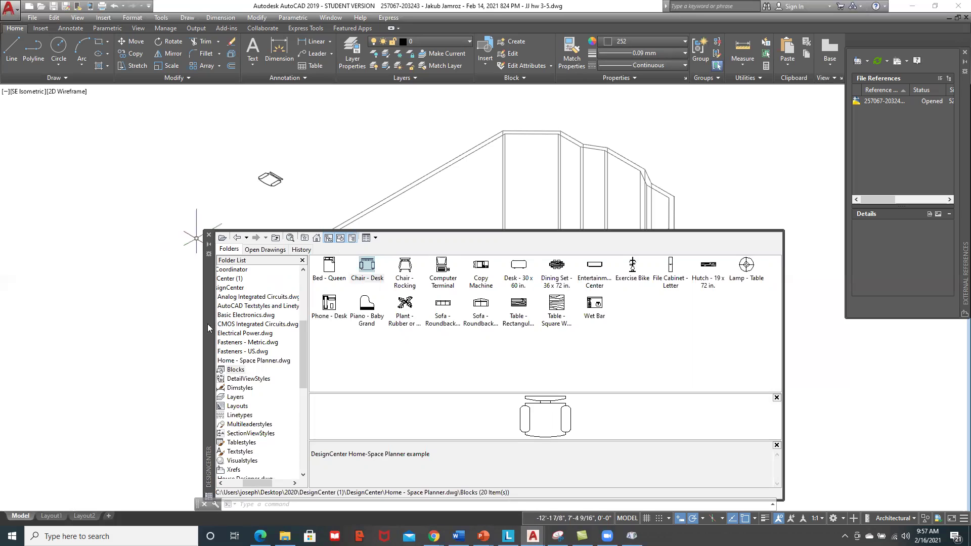
drag(445, 268, 353, 154)
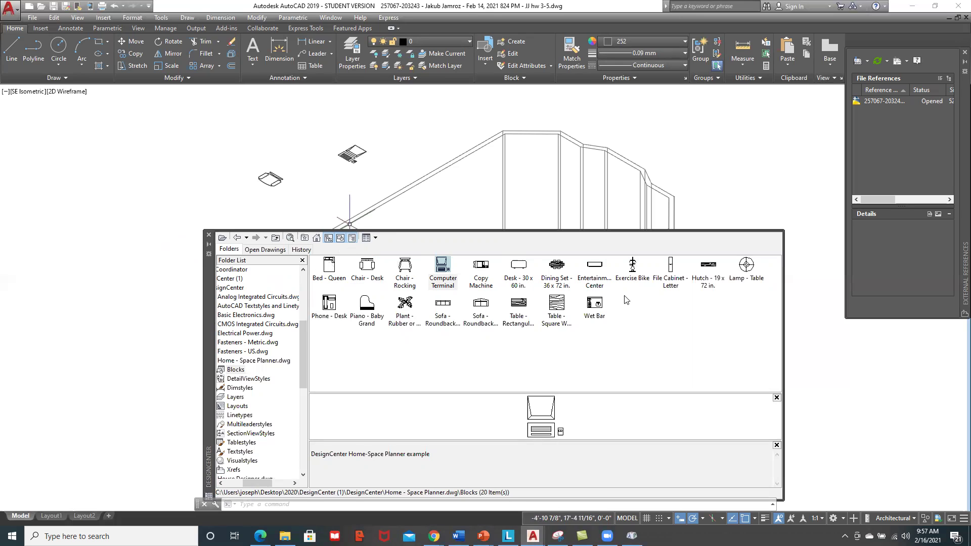
click(588, 310)
drag(593, 305, 173, 190)
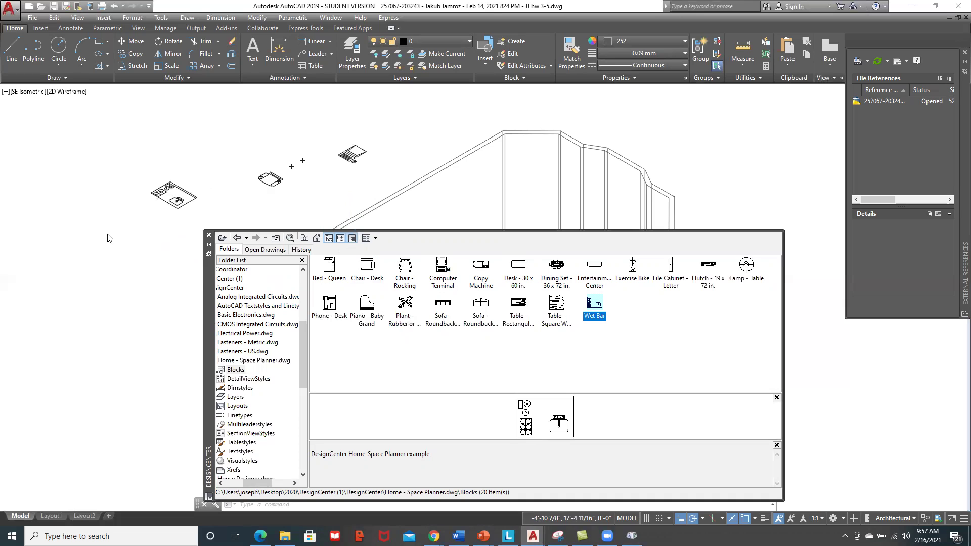
Set the DesignCenter palette to auto-hide and move its collapsed bar away from the room and inserted blocks.
click(209, 247)
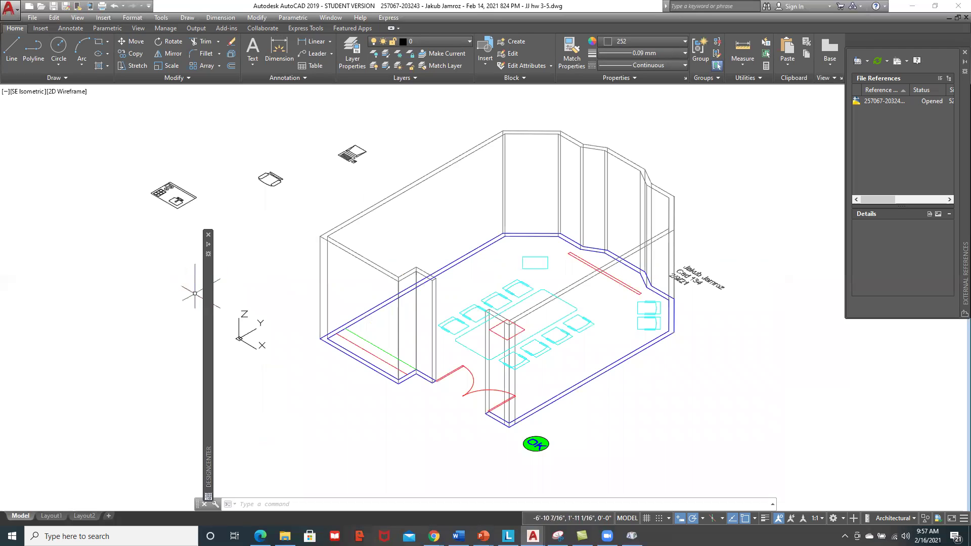
mouse_move(206, 297)
mouse_move(206, 297)
mouse_down()
mouse_move(78, 234)
mouse_move(48, 234)
mouse_up()
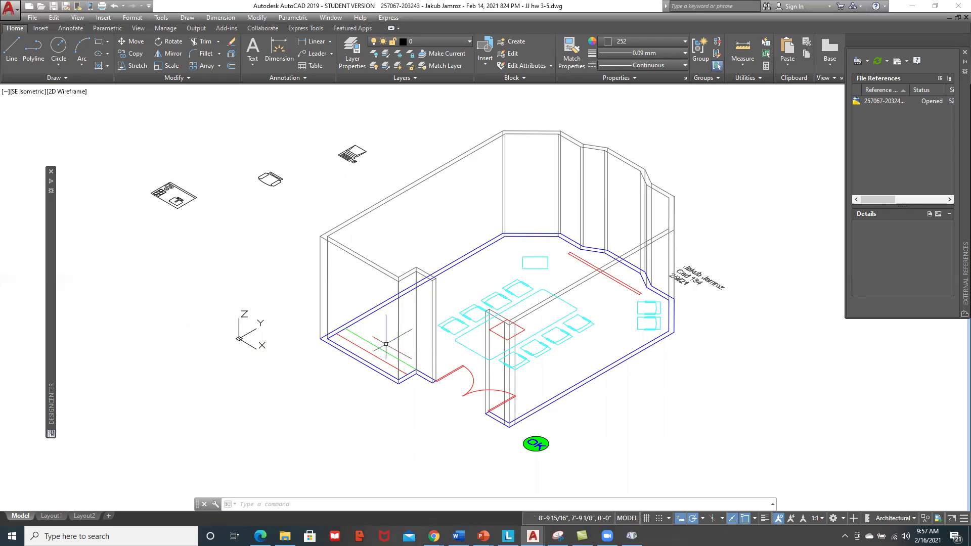
Expand DesignCenter and examine the layers stored in the Home - Space Planner drawing.
mouse_move(53, 184)
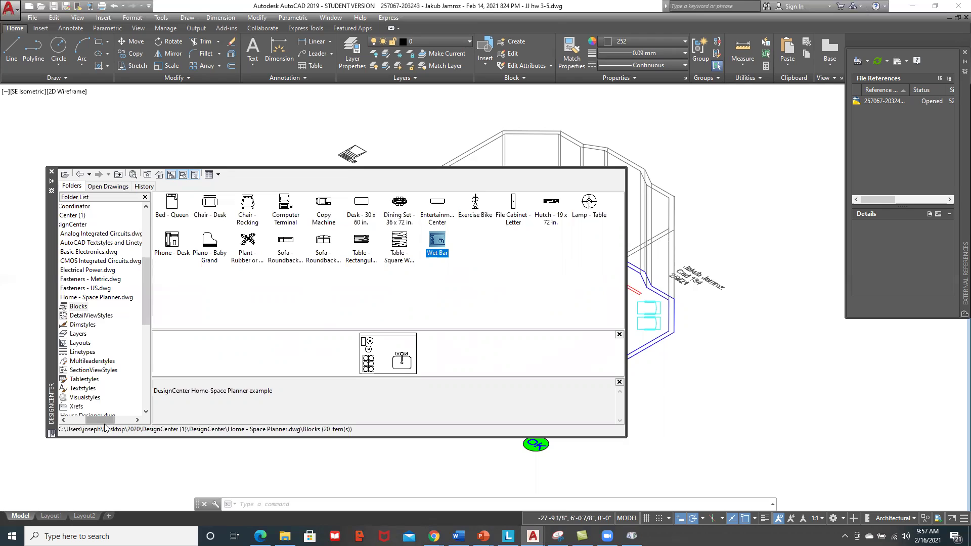
drag(103, 426, 83, 427)
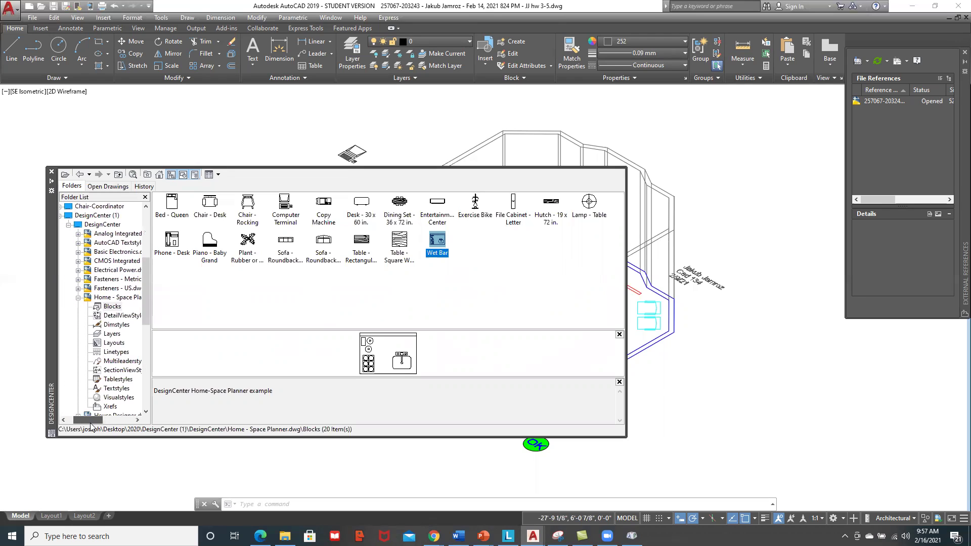
click(112, 334)
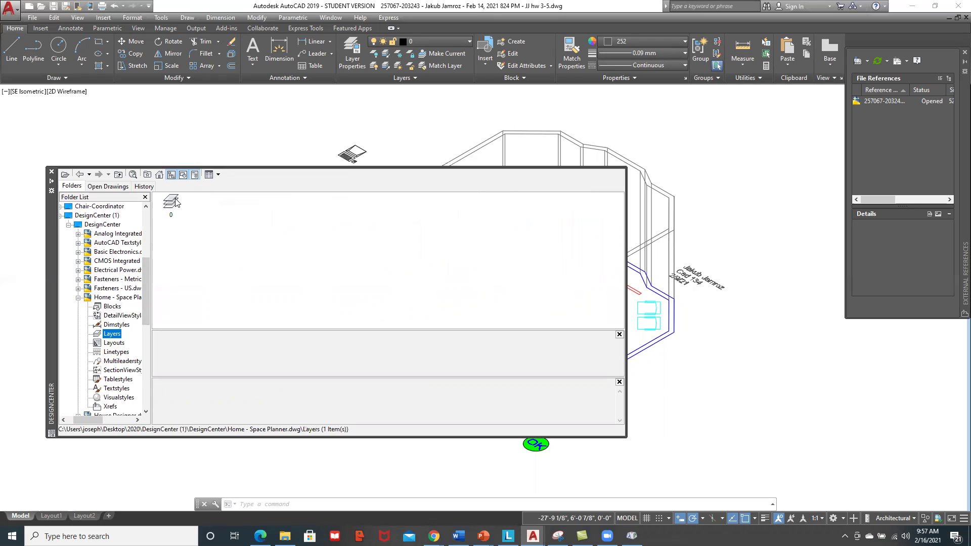
click(74, 422)
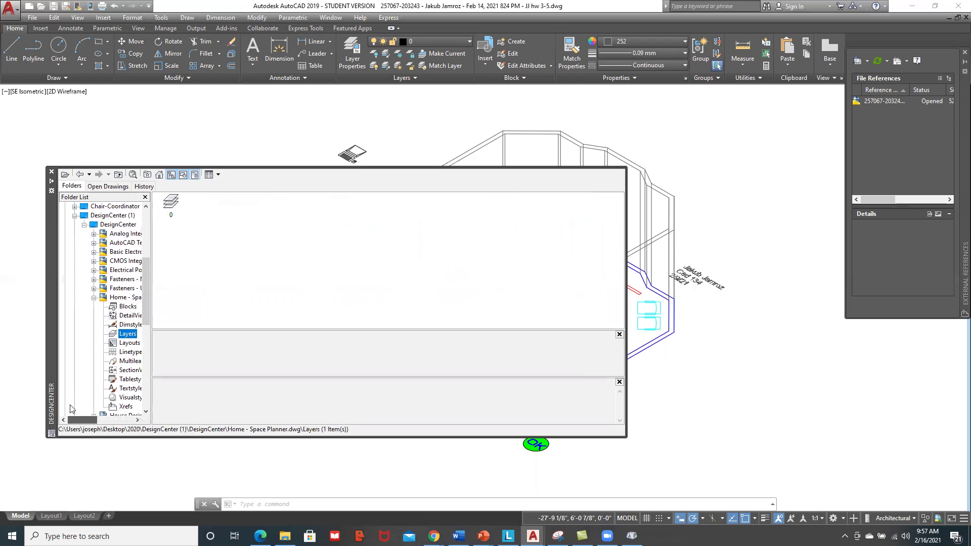
Browse up to the 2020 folder and load the P134-3D drawing into DesignCenter.
click(66, 177)
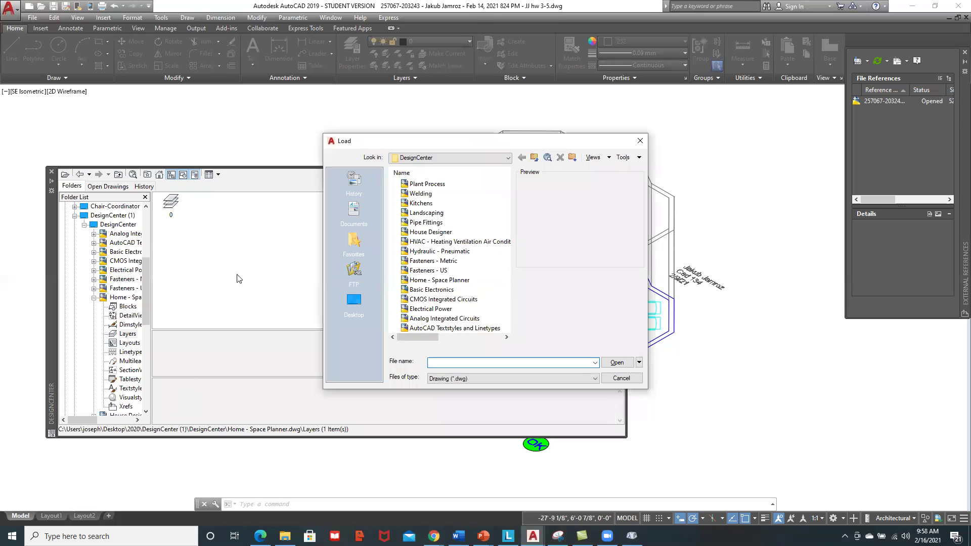
click(533, 158)
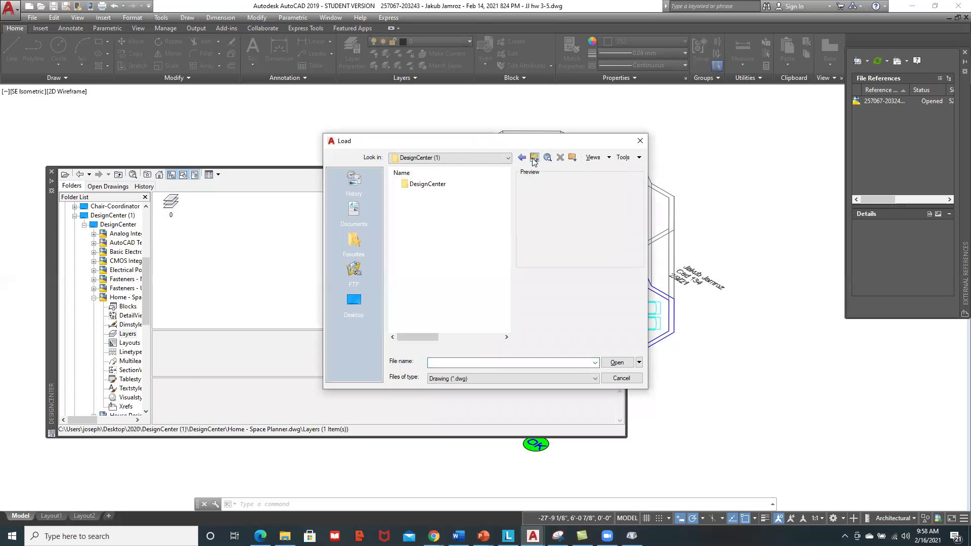
click(534, 158)
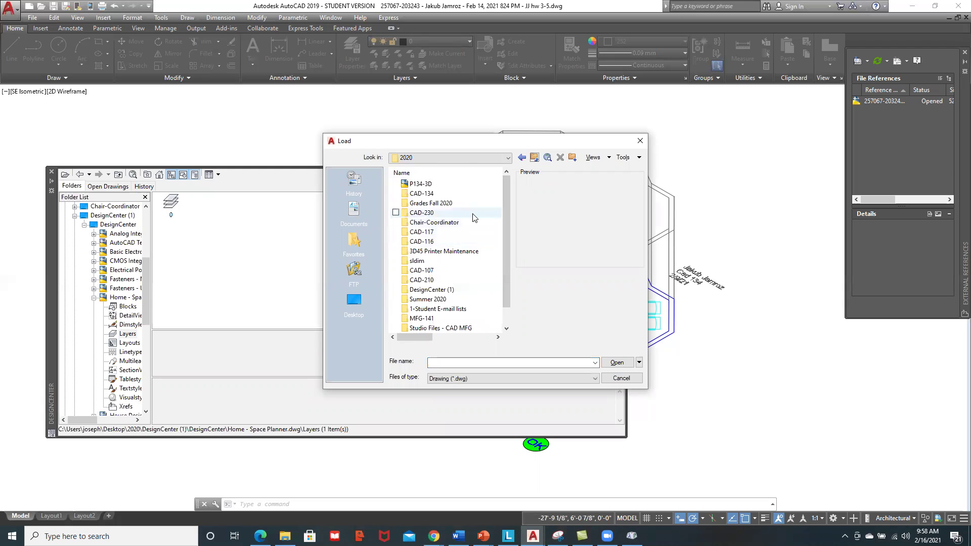
double_click(447, 194)
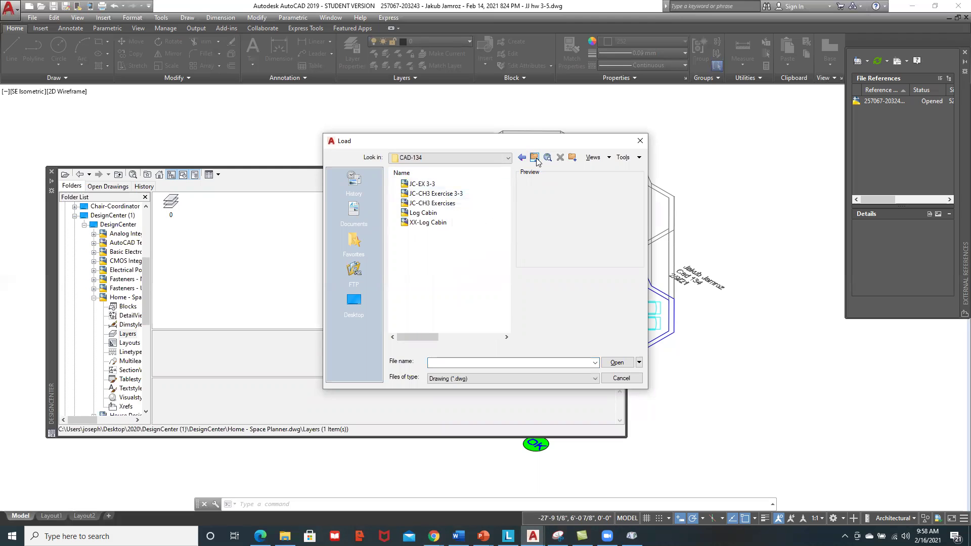
click(535, 159)
click(420, 183)
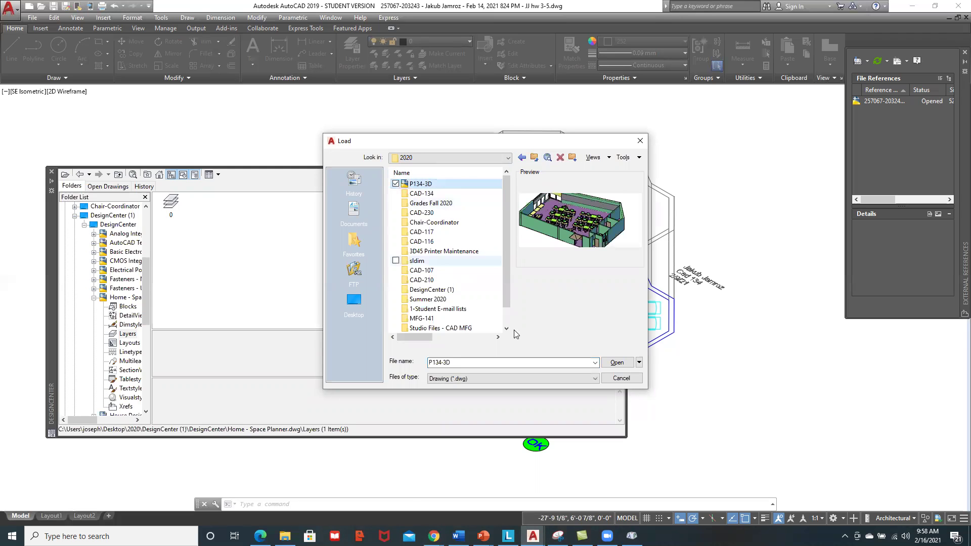
click(616, 362)
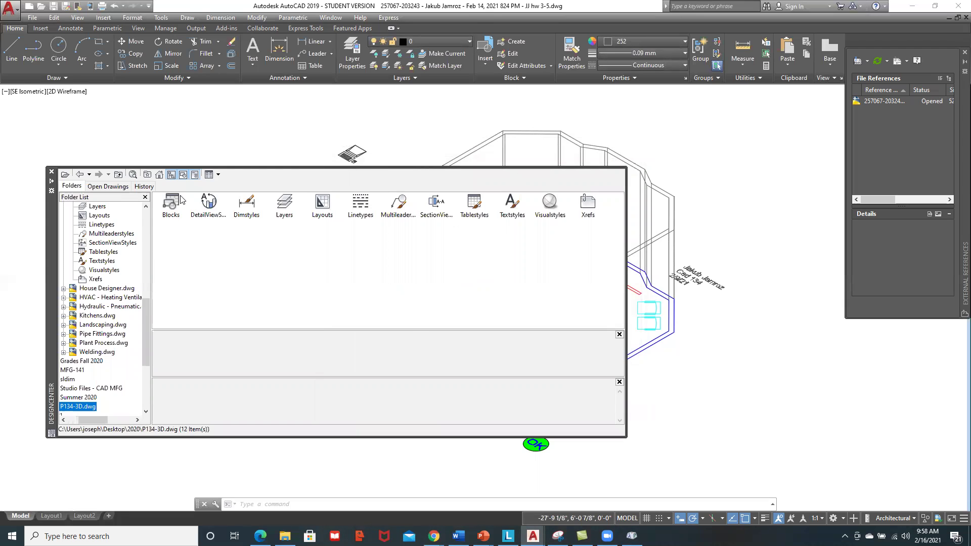
Display the blocks of the P134-3D drawing and insert the Chair-50s block outside the room.
click(164, 209)
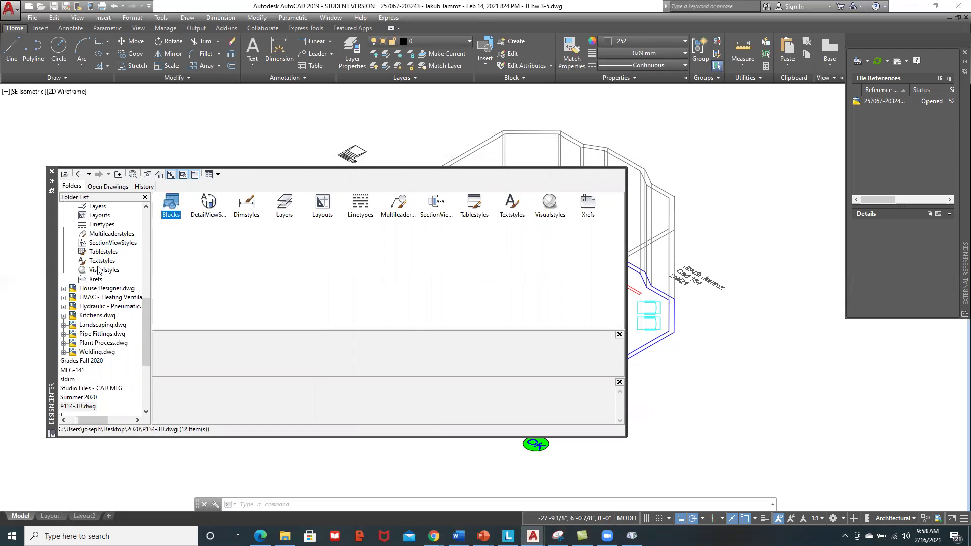
double_click(172, 205)
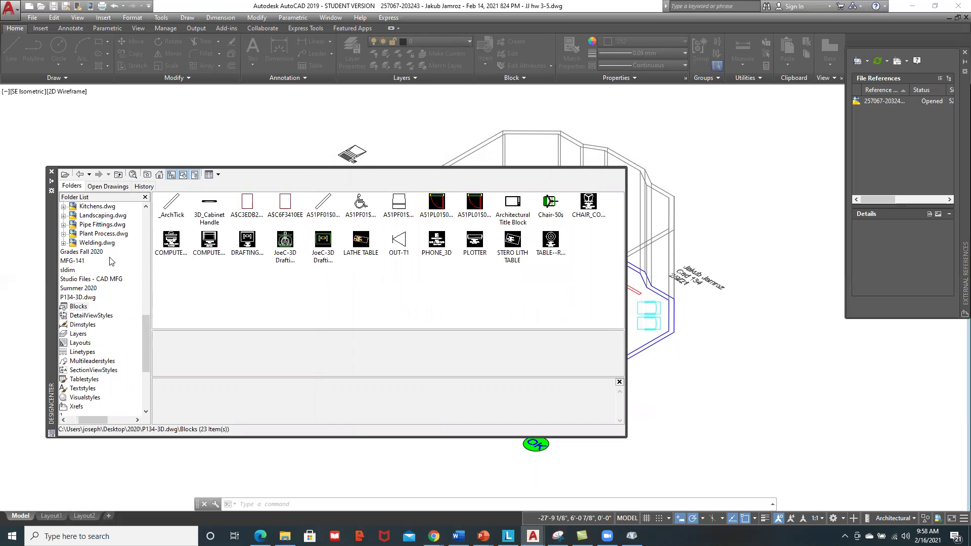
click(207, 208)
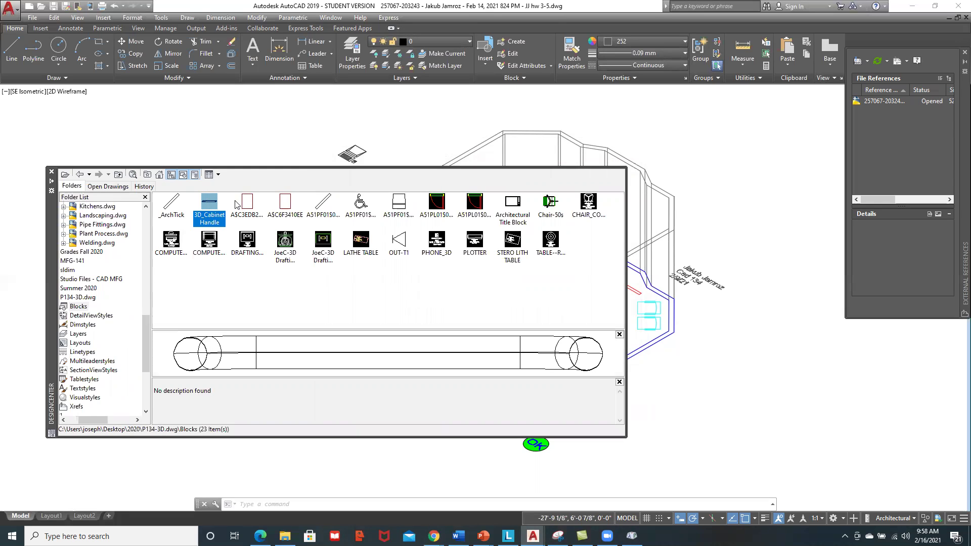
click(555, 208)
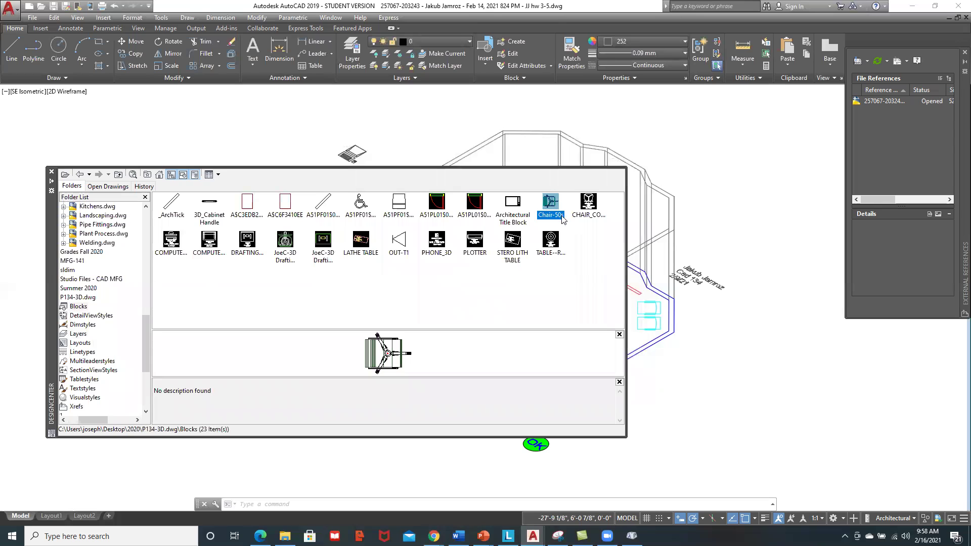
mouse_move(681, 319)
mouse_down()
mouse_move(713, 368)
mouse_move(694, 359)
mouse_up()
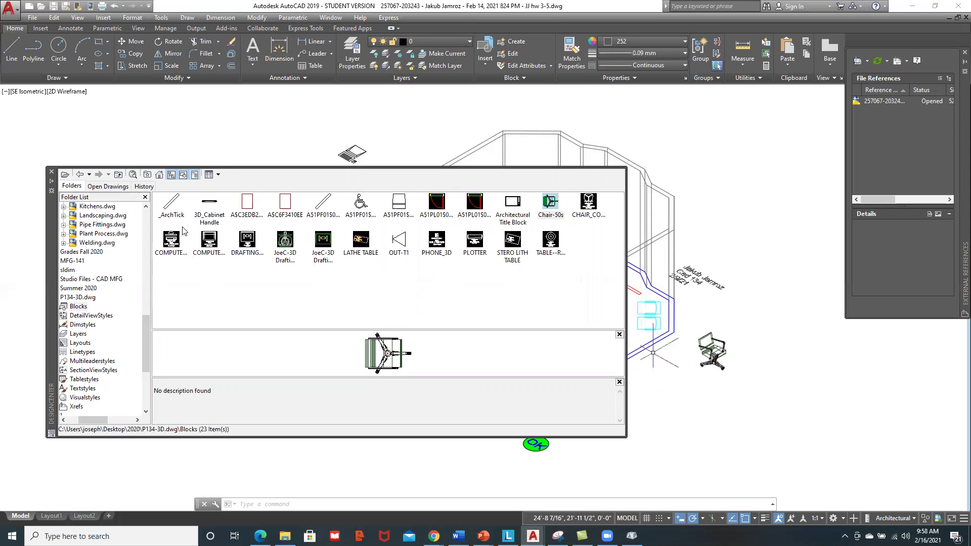
Collapse the DesignCenter palette and display the room and inserted chair in the Conceptual visual style.
click(51, 184)
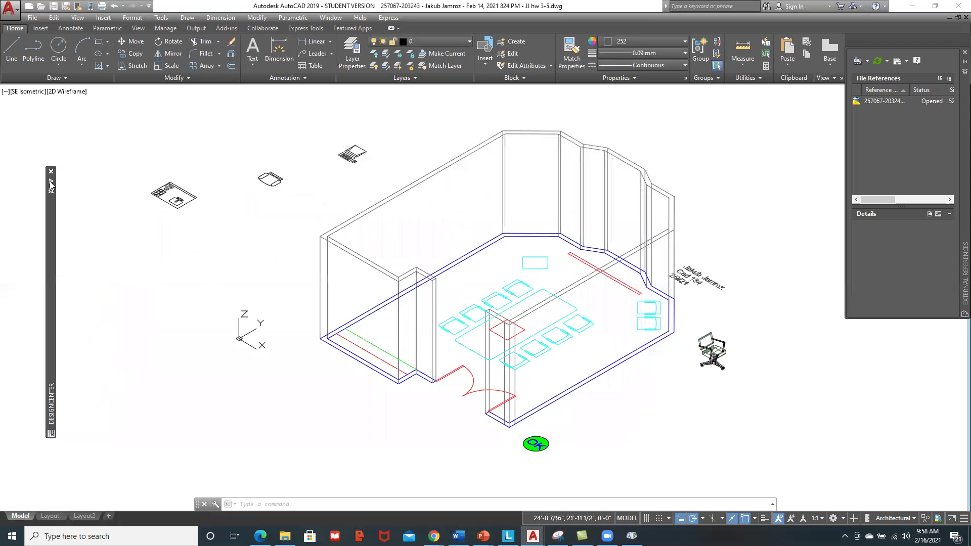
scroll(735, 361, up, 6)
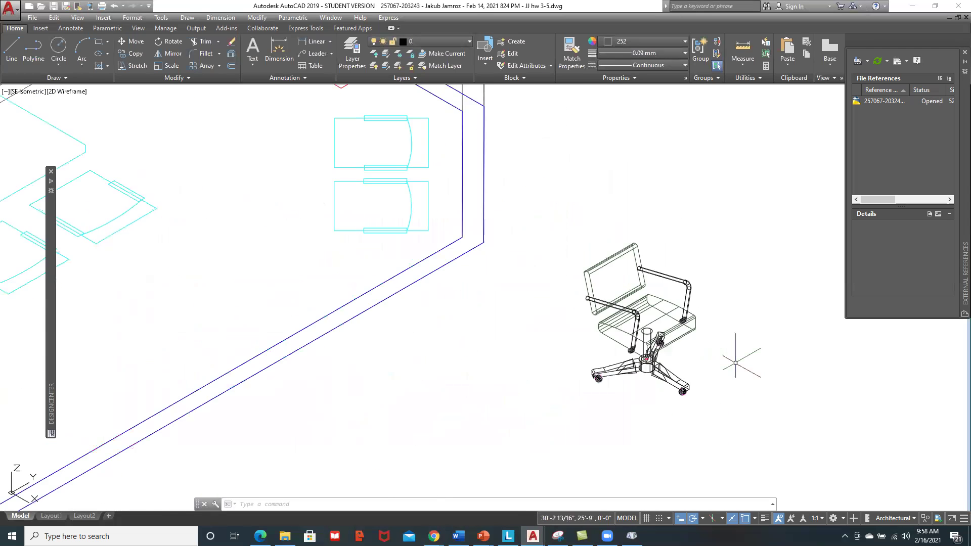
middle_drag(693, 354, 632, 341)
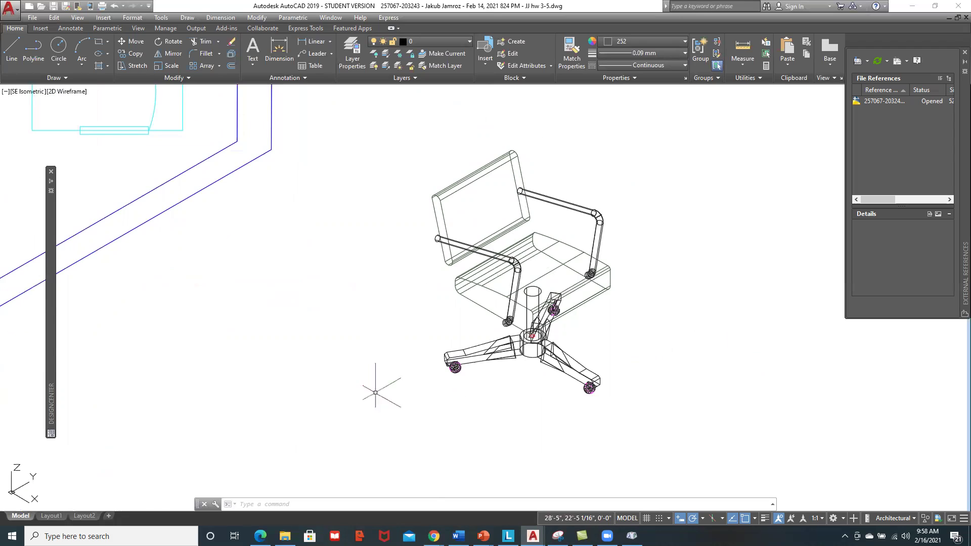
scroll(408, 368, down, 2)
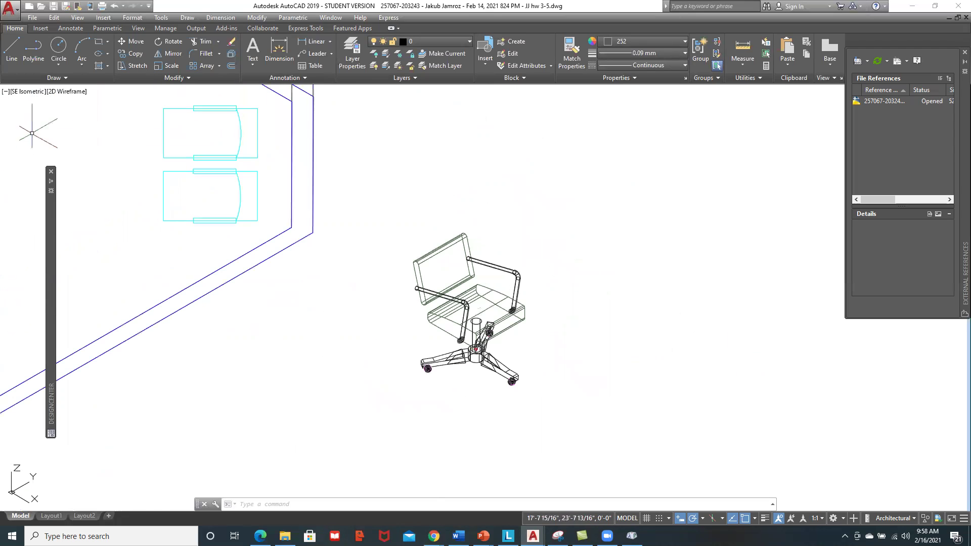
click(70, 92)
click(101, 128)
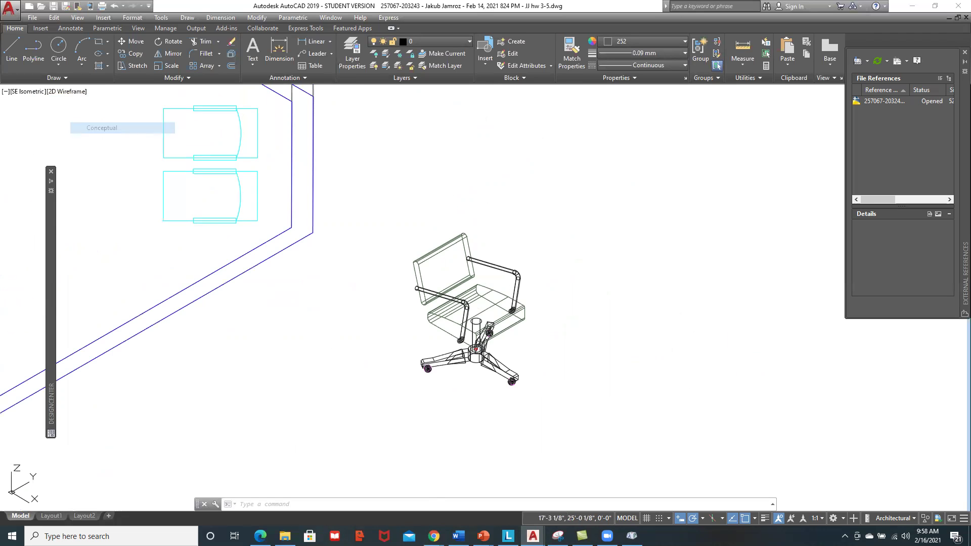
shift+middle_drag(355, 384, 408, 374)
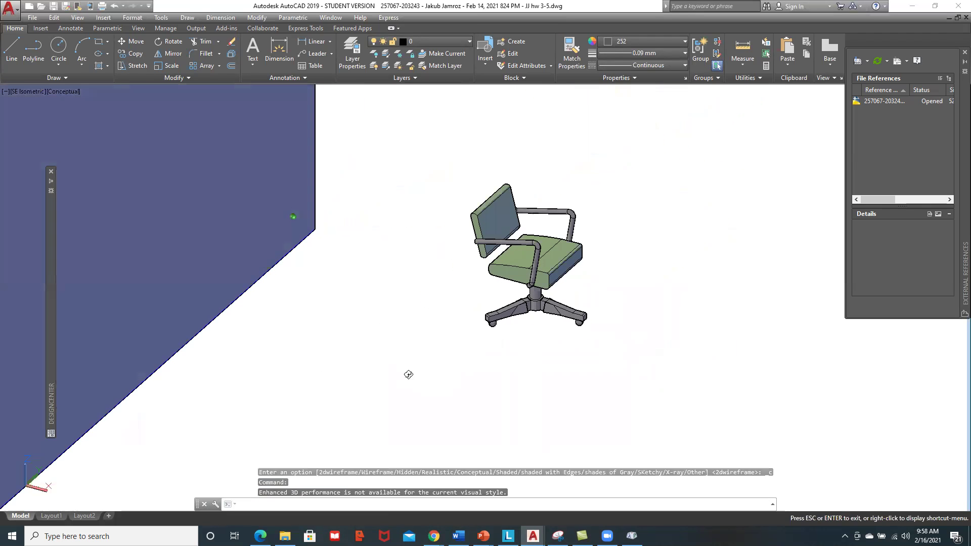
scroll(390, 364, down, 6)
middle_drag(328, 372, 472, 349)
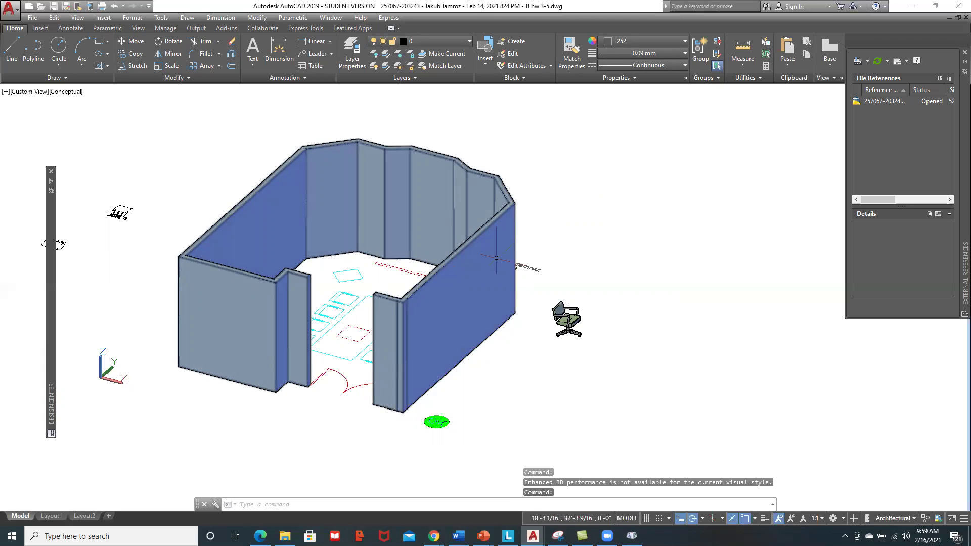
Move the inserted 3D chair along the X axis into the room, up to the opposite side wall.
click(569, 321)
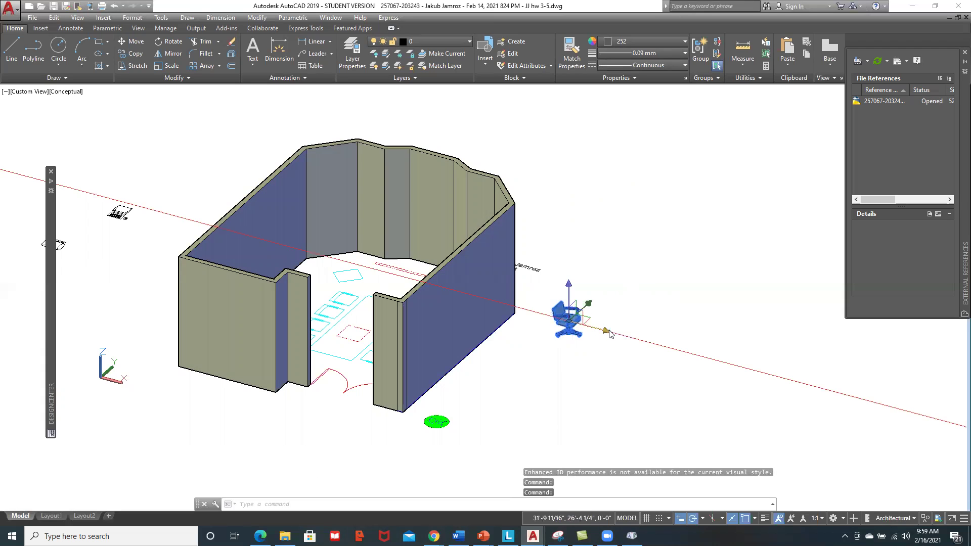
click(605, 330)
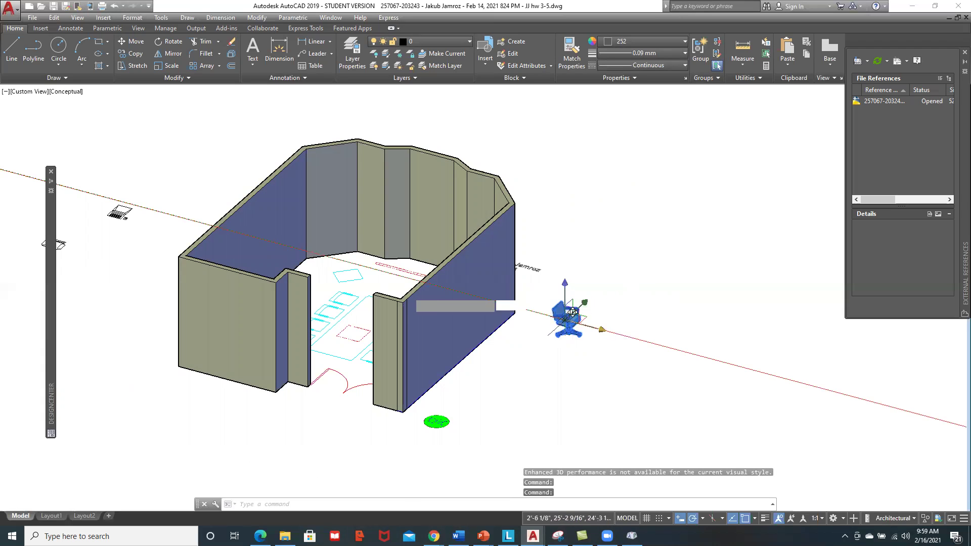
click(307, 270)
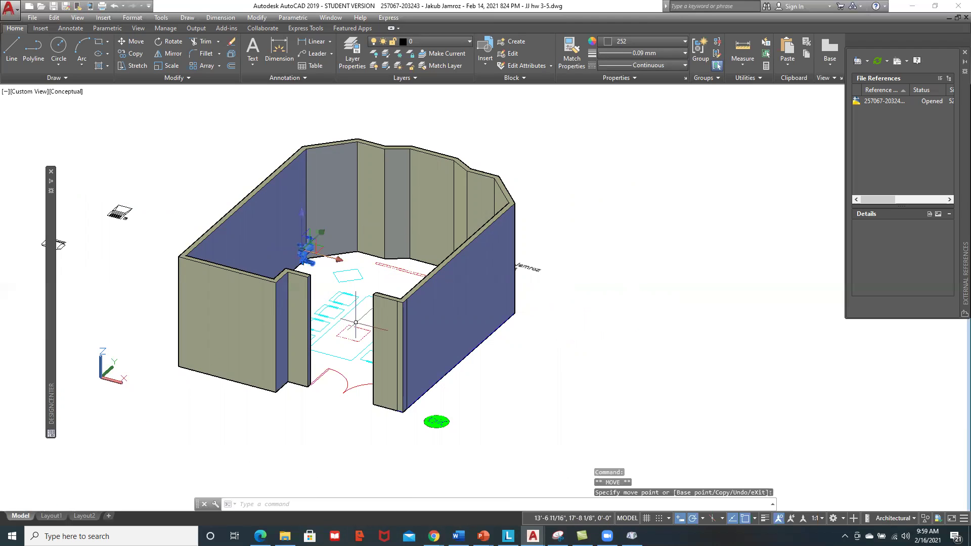
click(335, 258)
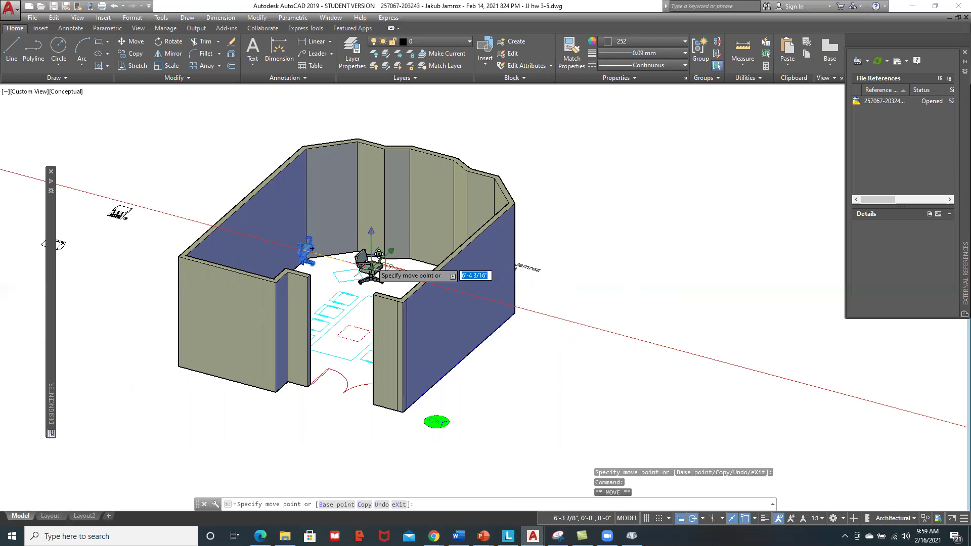
key(Escape)
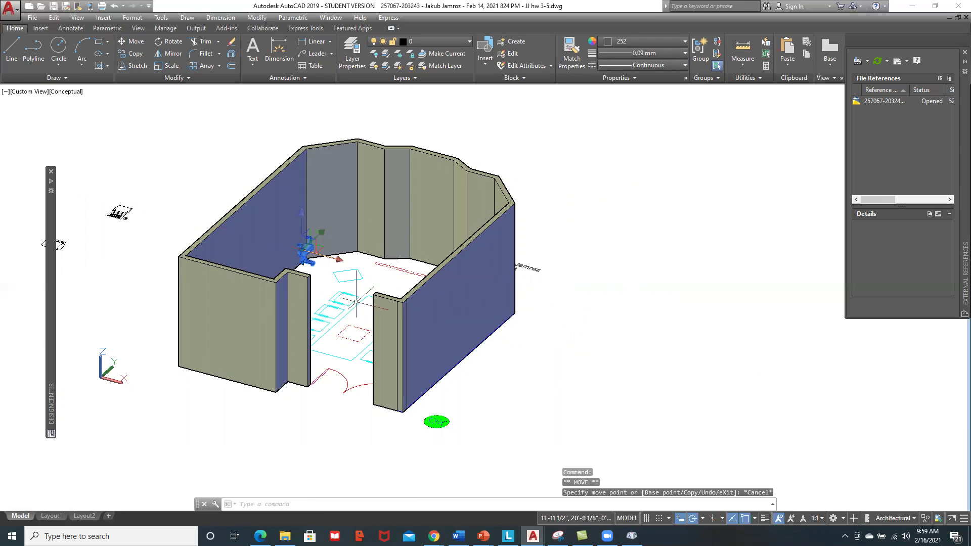
key(Escape)
key(Escape)
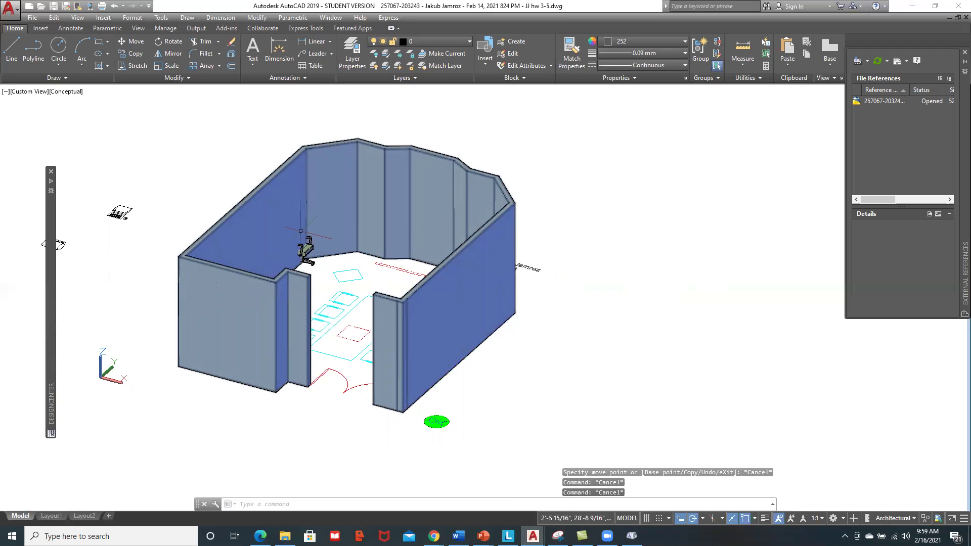
Move the chair about 4'-7" along the X axis, away from the side wall and further into the room.
click(307, 251)
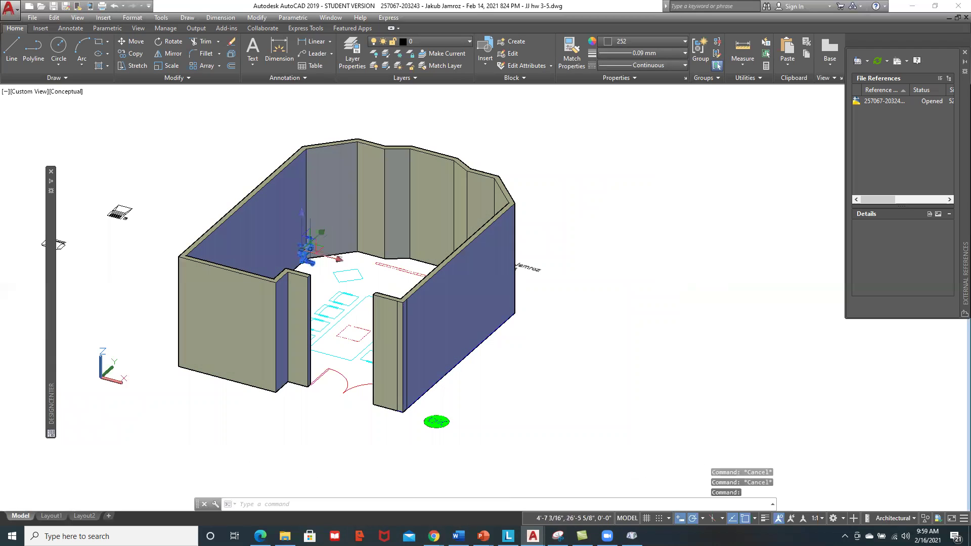
click(340, 260)
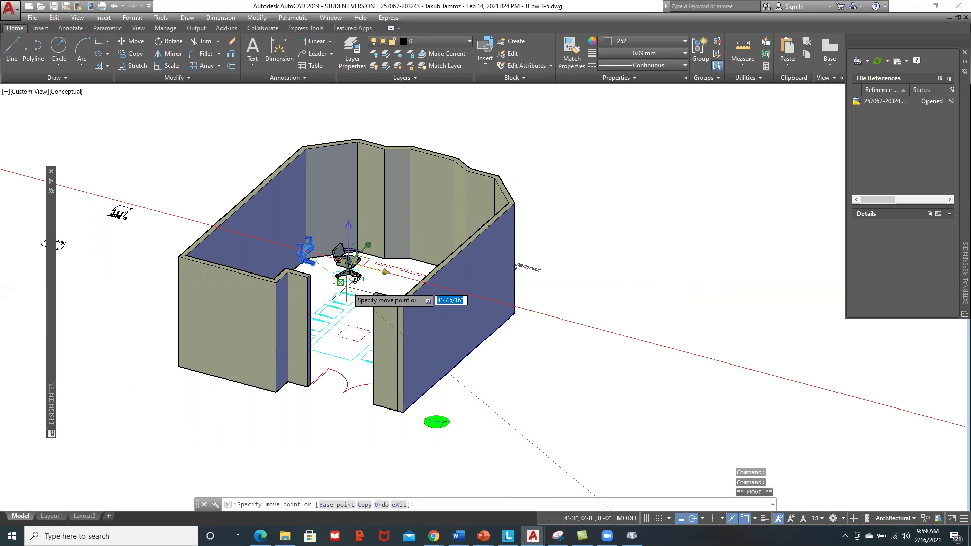
key(Escape)
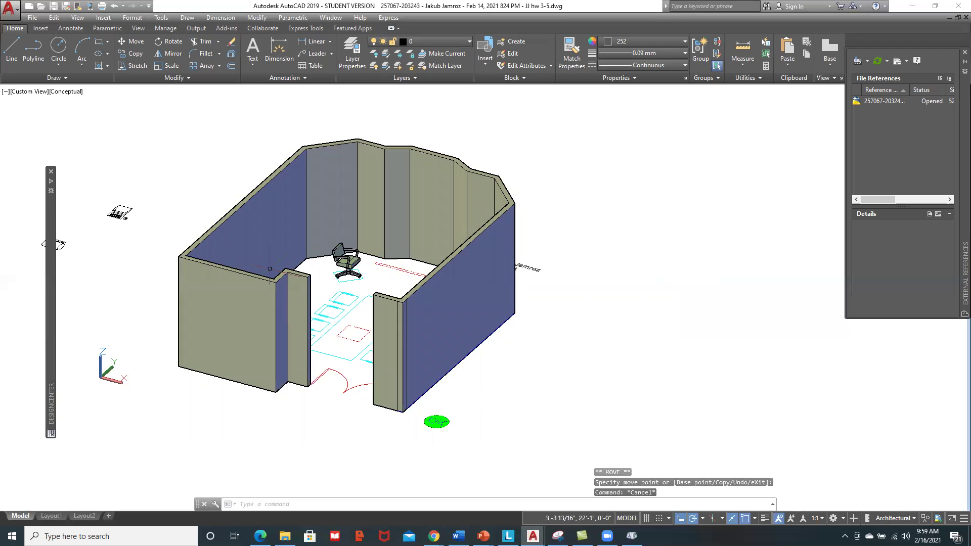
Examine the layers stored in the P134-3D drawing and the list of layers in the current drawing.
mouse_move(51, 263)
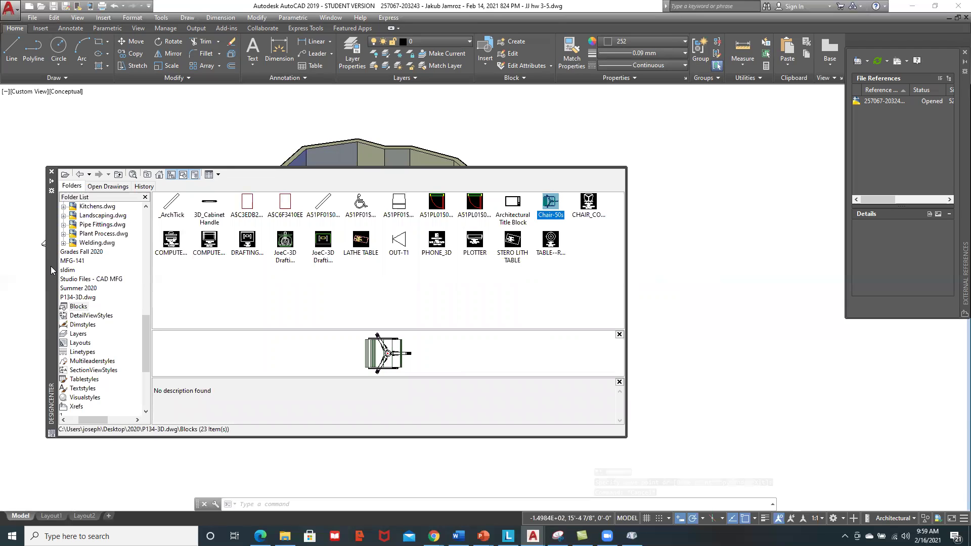
click(79, 335)
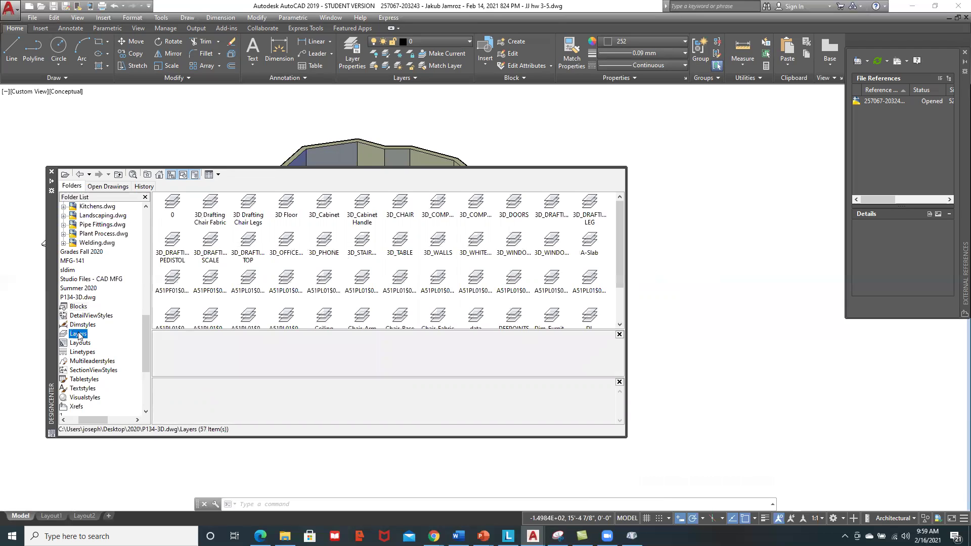
mouse_move(618, 215)
mouse_down()
mouse_move(620, 270)
mouse_move(629, 201)
mouse_up()
click(460, 42)
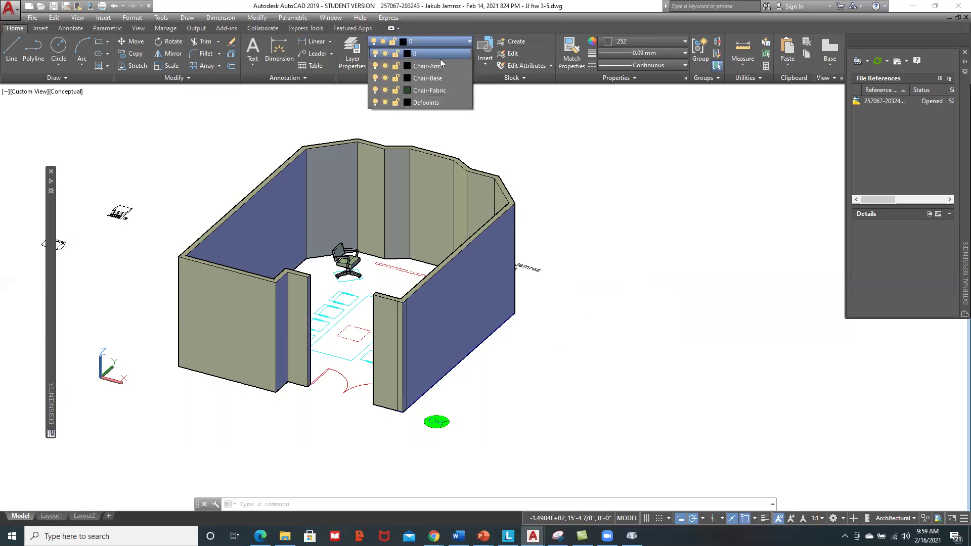
Bring the 3D_OFFICE_EQUIPMENT layer from P134-3D into the current drawing and check the layer list for it.
click(52, 301)
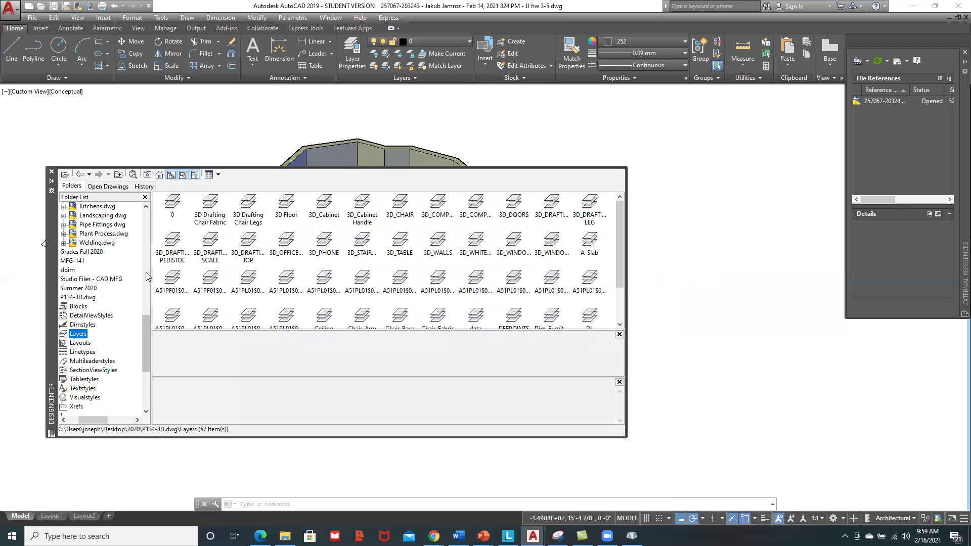
click(291, 242)
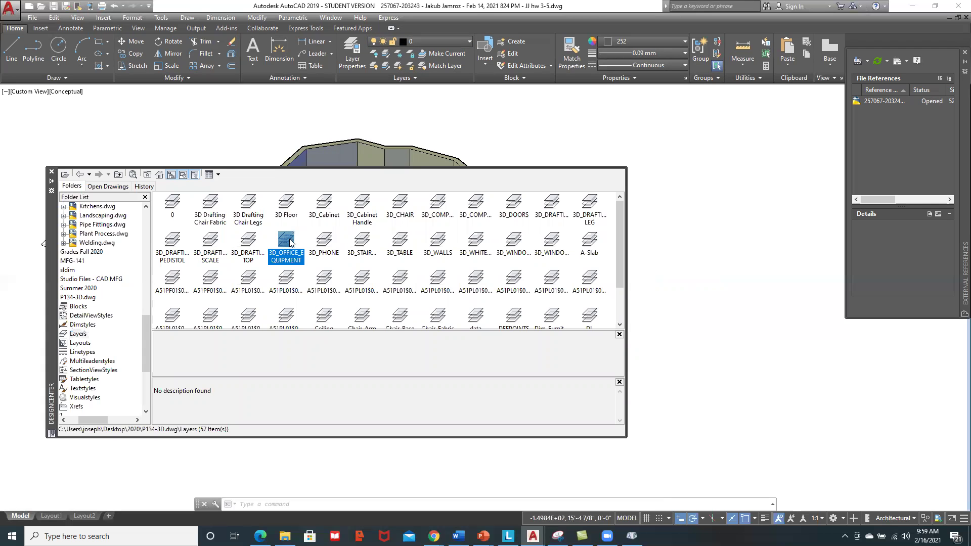
drag(283, 242, 526, 131)
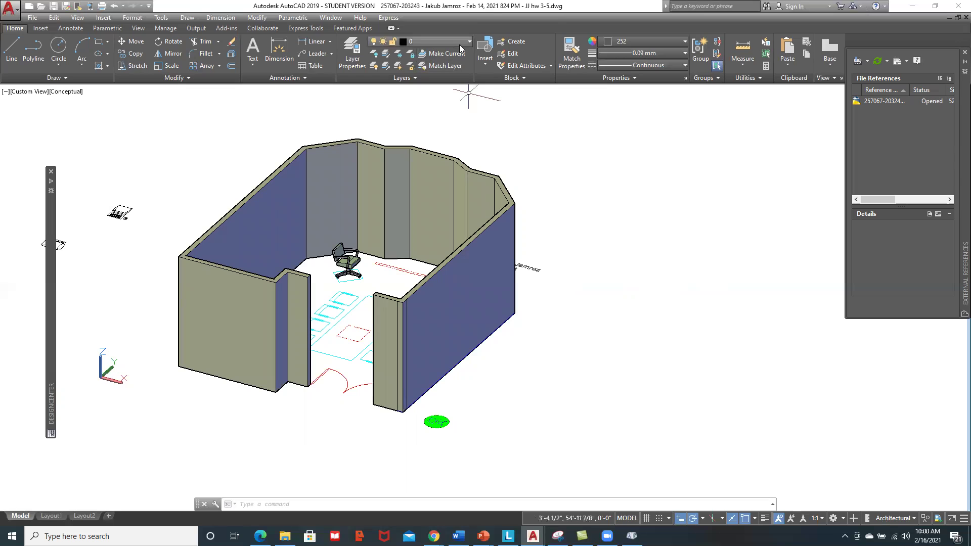
click(459, 44)
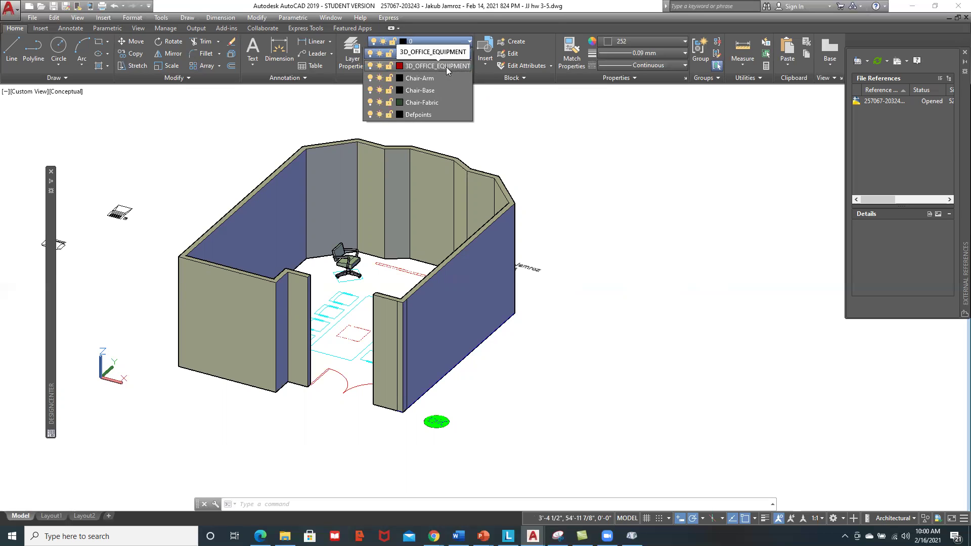
click(350, 64)
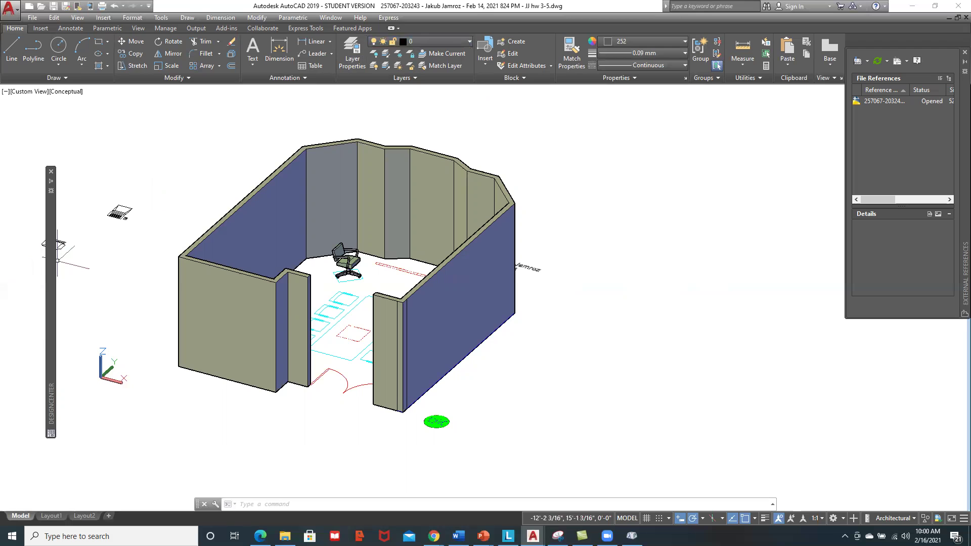
Bring the Furniture dimension style from the P134-3D drawing into the current drawing.
mouse_move(56, 268)
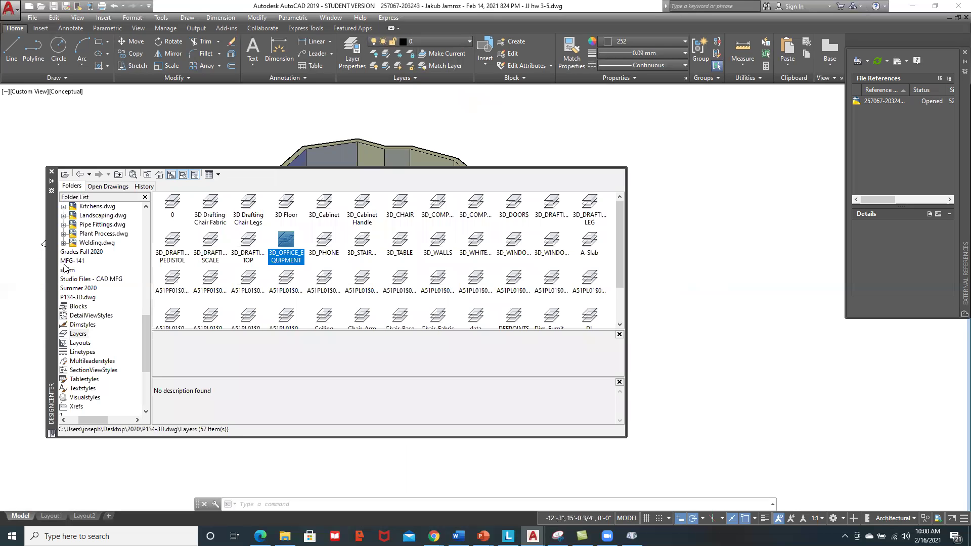
click(82, 325)
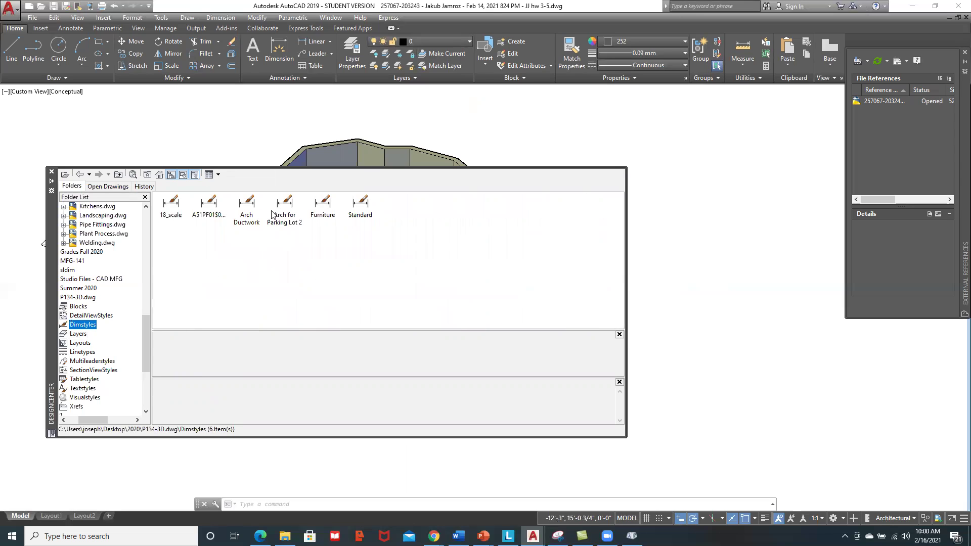
click(247, 211)
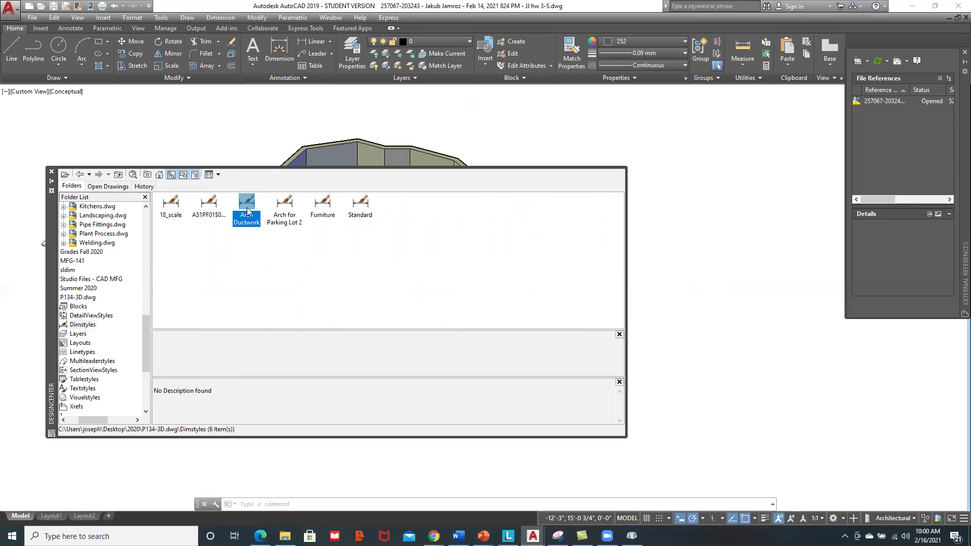
click(324, 207)
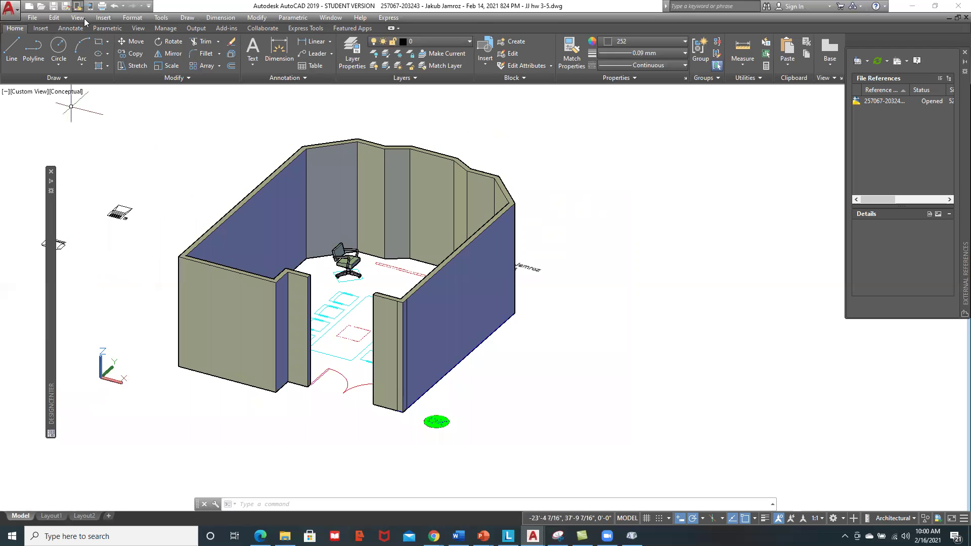
Check the current drawing's dimension styles for Furniture and examine its fit, symbol and arrow settings without changing them.
click(70, 29)
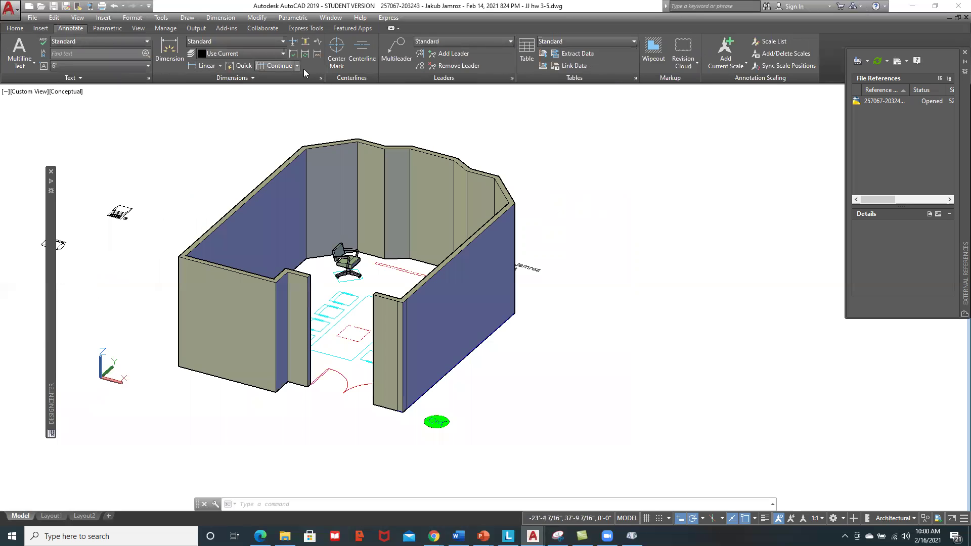
click(321, 78)
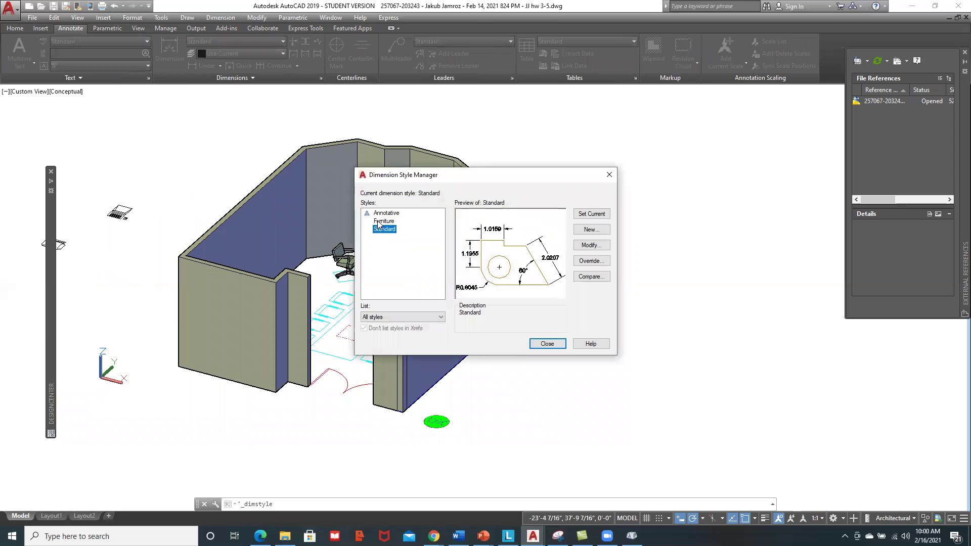
click(379, 222)
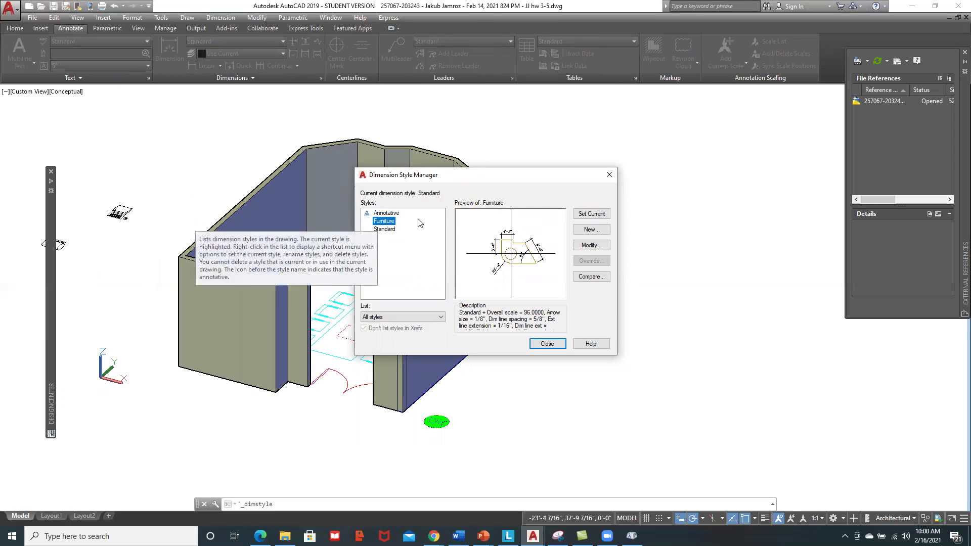
click(589, 248)
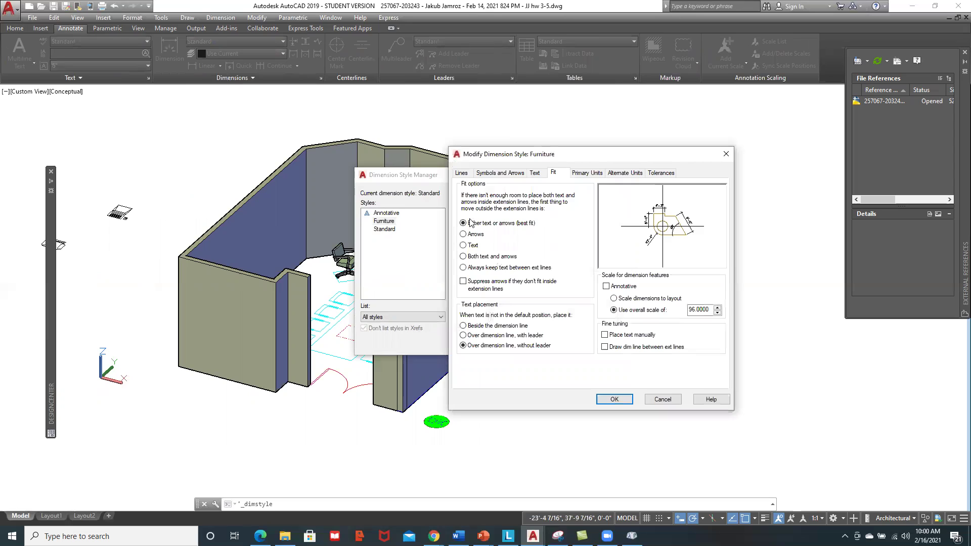
click(500, 173)
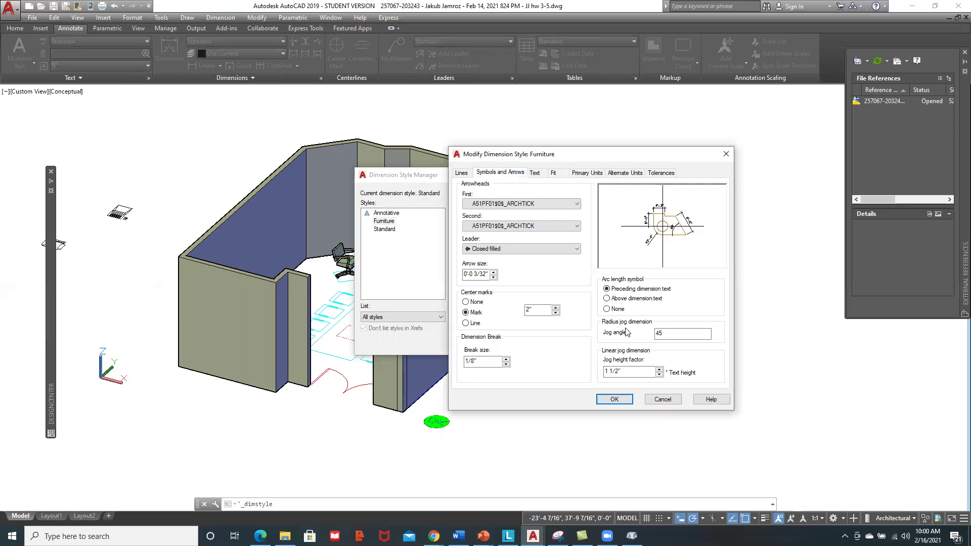
click(662, 400)
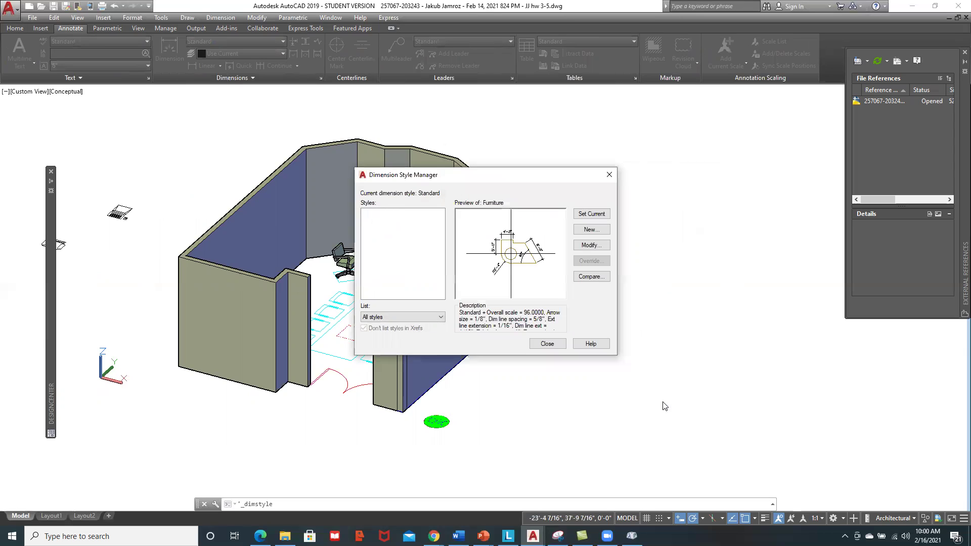
click(609, 175)
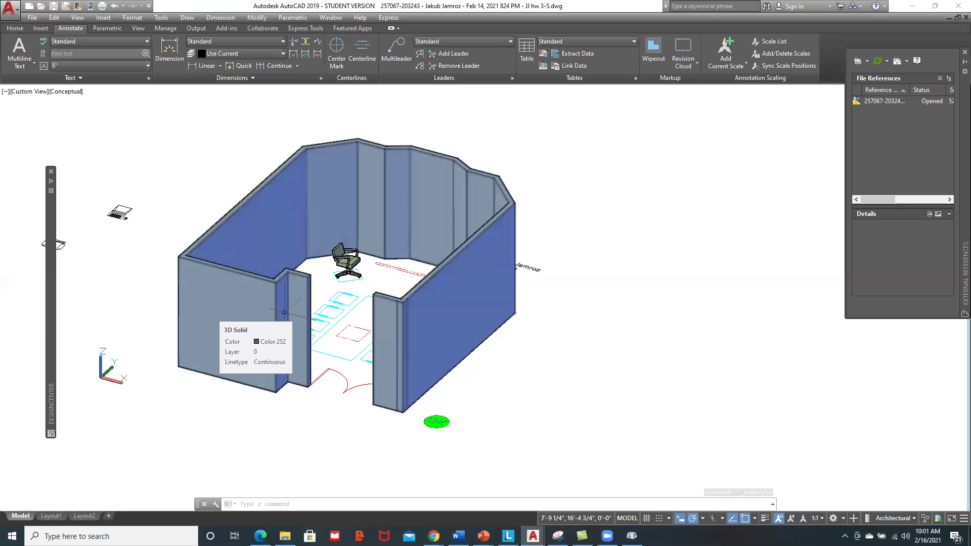
key(Escape)
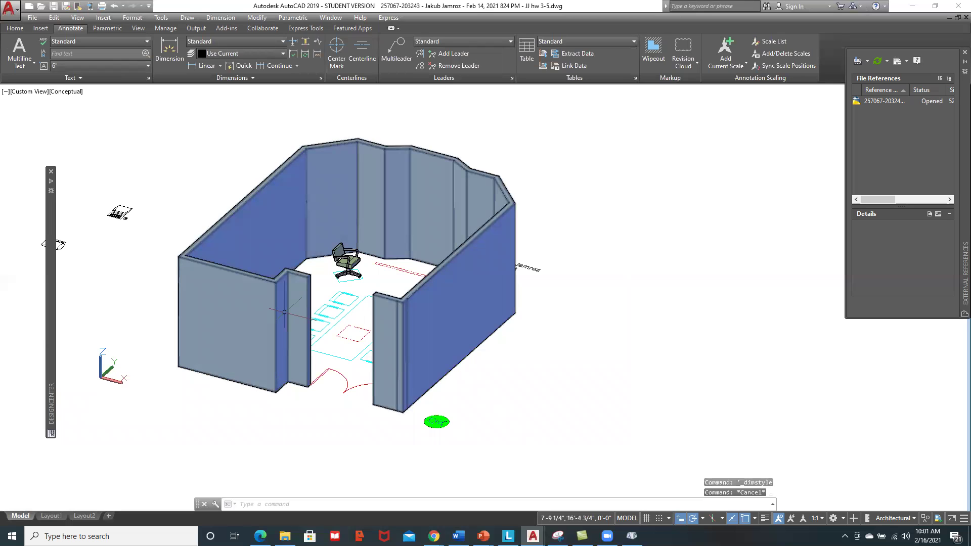